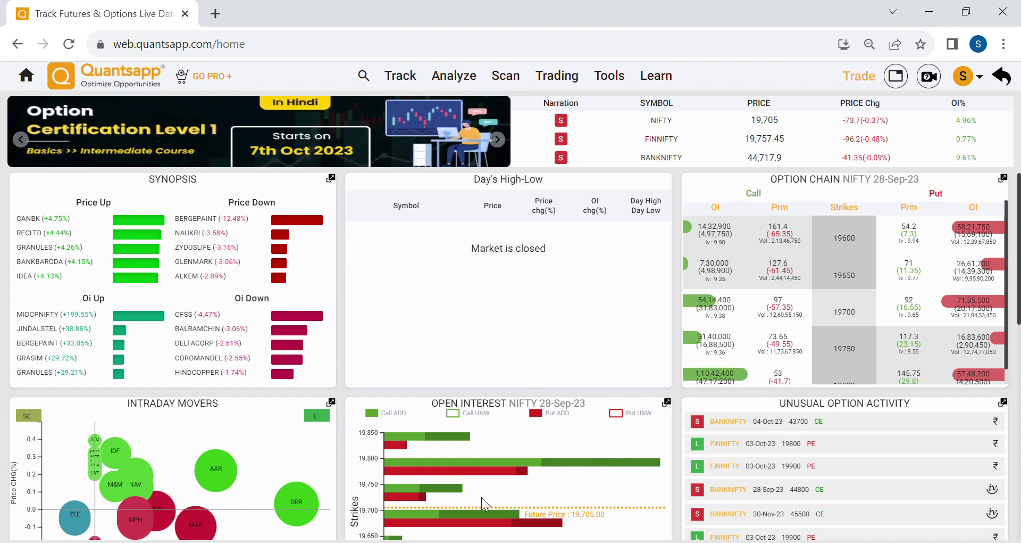
Search the site for "chain" and open the Option Chain page, checking its symbol list.
{"action": "left_click", "coordinate": [365, 82]}
{"action": "type", "text": "chain"}
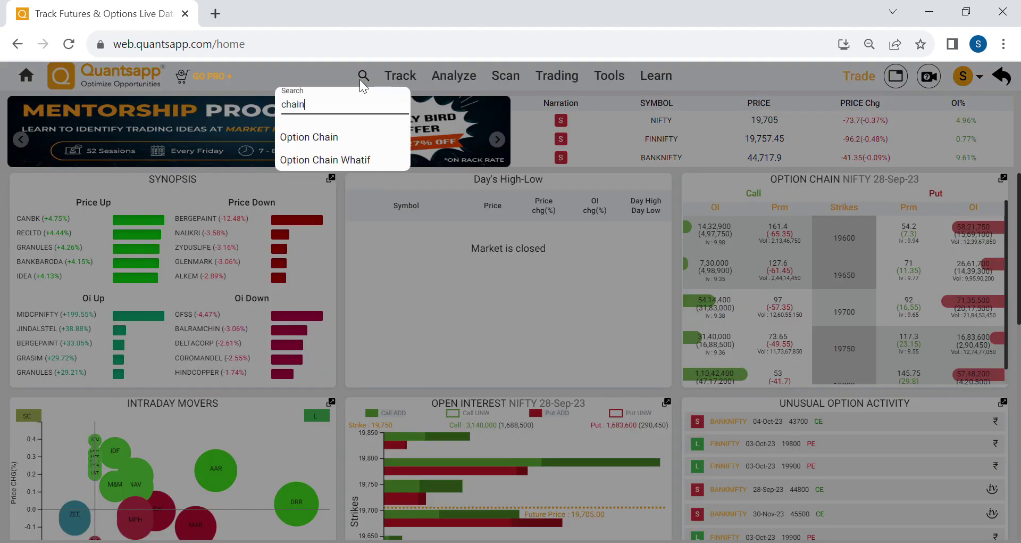
{"action": "left_click", "coordinate": [301, 149]}
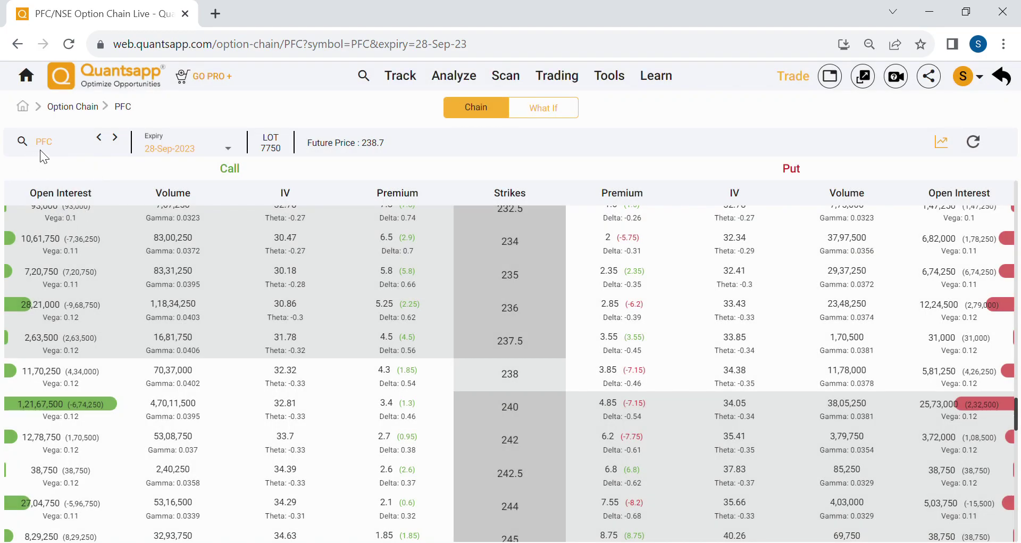
{"action": "left_click", "coordinate": [38, 148]}
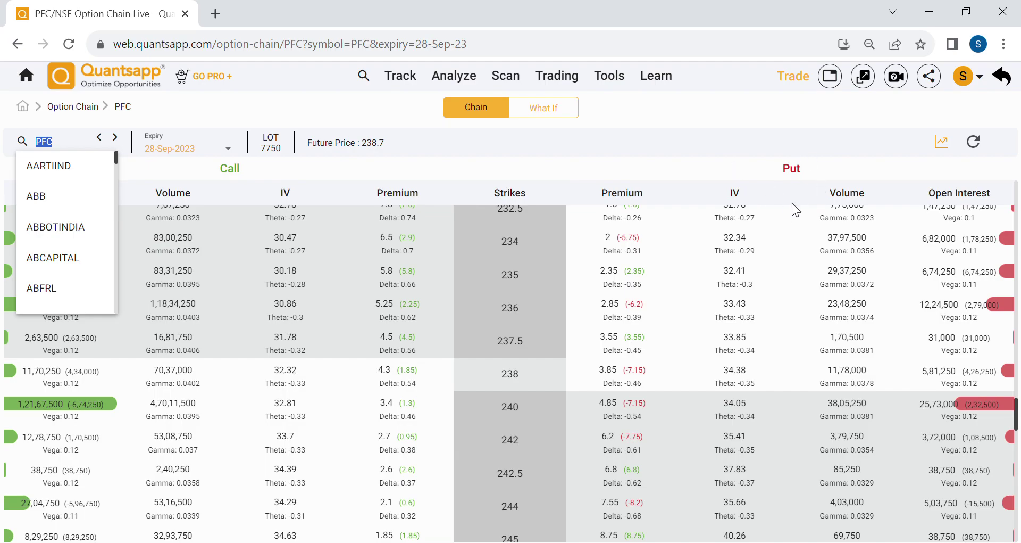
Examine the Delta, Theta, Gamma and Vega of the PFC call and put at the 238 strike.
{"action": "double_click", "coordinate": [383, 369]}
{"action": "double_click", "coordinate": [746, 373]}
{"action": "double_click", "coordinate": [833, 383]}
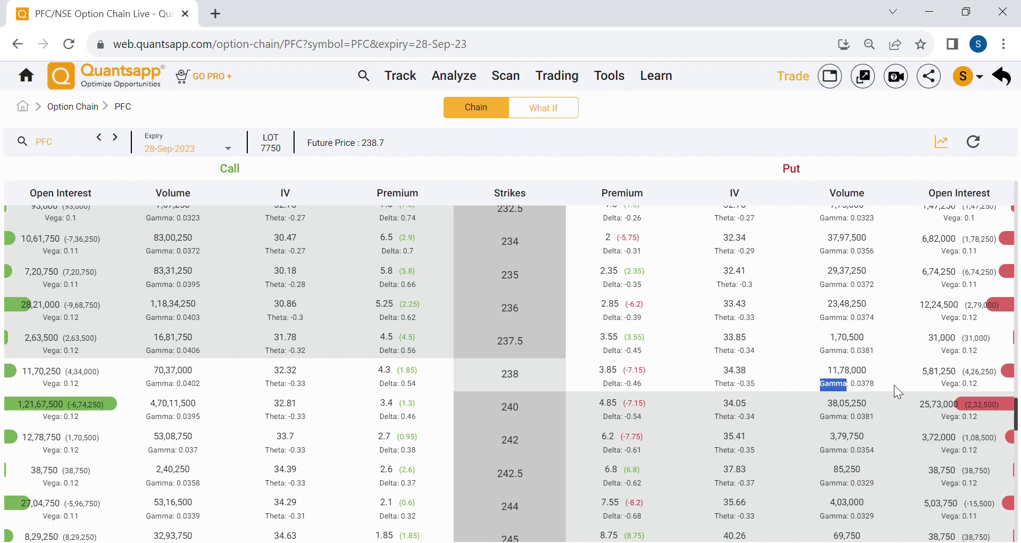
{"action": "left_click_drag", "start_coordinate": [375, 387], "coordinate": [417, 384]}
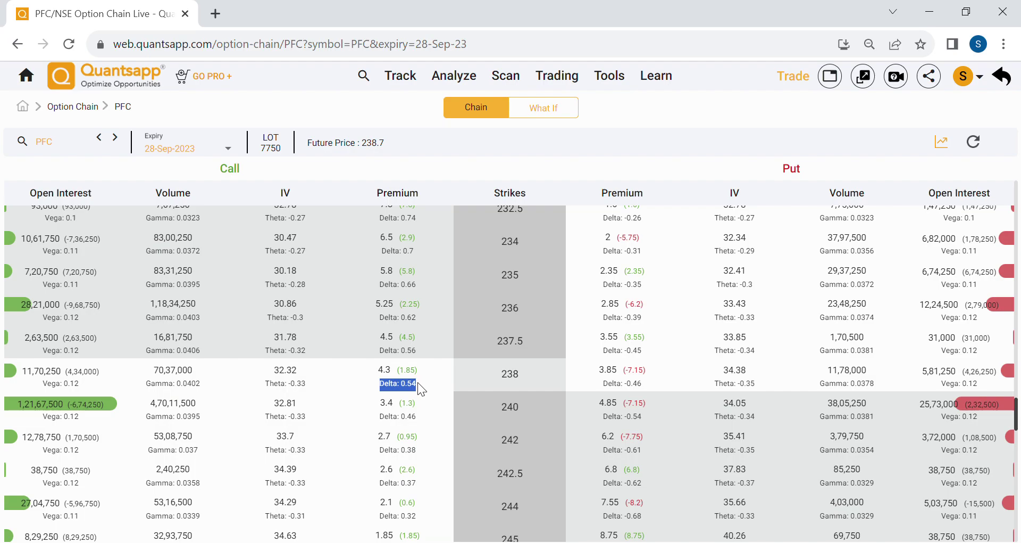
{"action": "left_click_drag", "start_coordinate": [270, 383], "coordinate": [312, 394]}
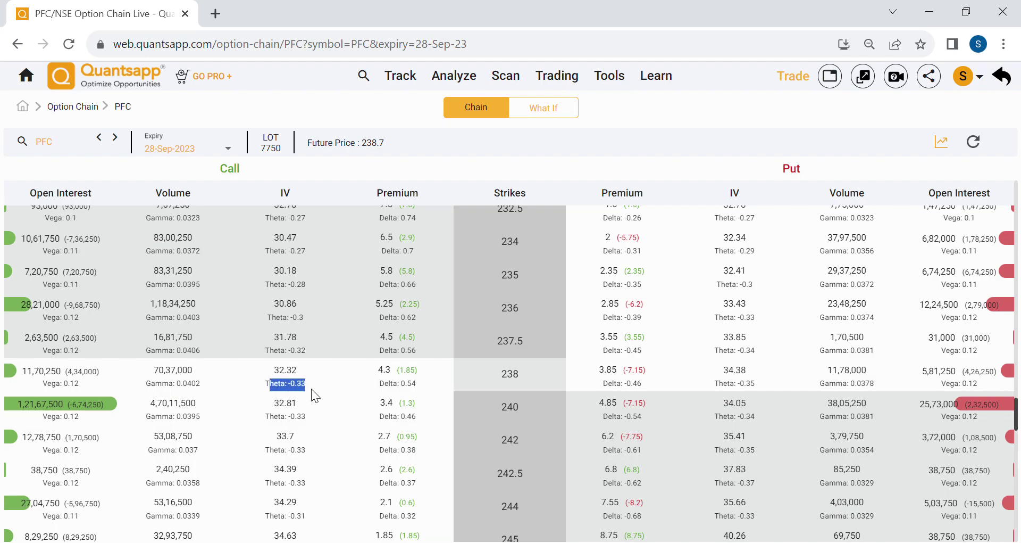
{"action": "double_click", "coordinate": [171, 388]}
{"action": "left_click_drag", "start_coordinate": [171, 392], "coordinate": [225, 381]}
{"action": "left_click_drag", "start_coordinate": [374, 384], "coordinate": [453, 397]}
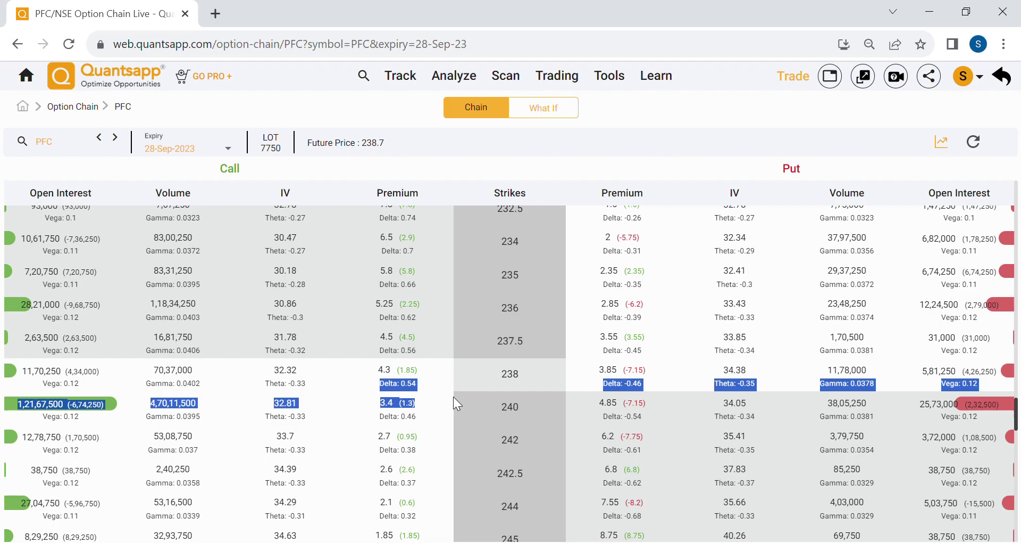
Compare the 238-strike call's premium and Delta with the PFC future price.
{"action": "left_click", "coordinate": [420, 374]}
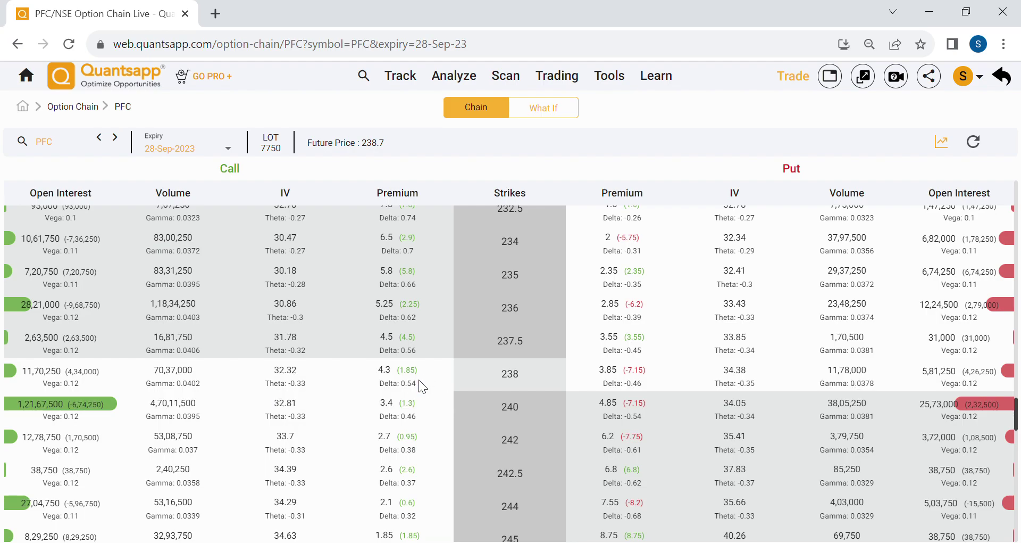
{"action": "triple_click", "coordinate": [419, 378]}
{"action": "double_click", "coordinate": [389, 383]}
{"action": "left_click_drag", "start_coordinate": [426, 386], "coordinate": [414, 396]}
{"action": "double_click", "coordinate": [374, 145]}
{"action": "left_click", "coordinate": [414, 371]}
{"action": "left_click_drag", "start_coordinate": [416, 387], "coordinate": [412, 394]}
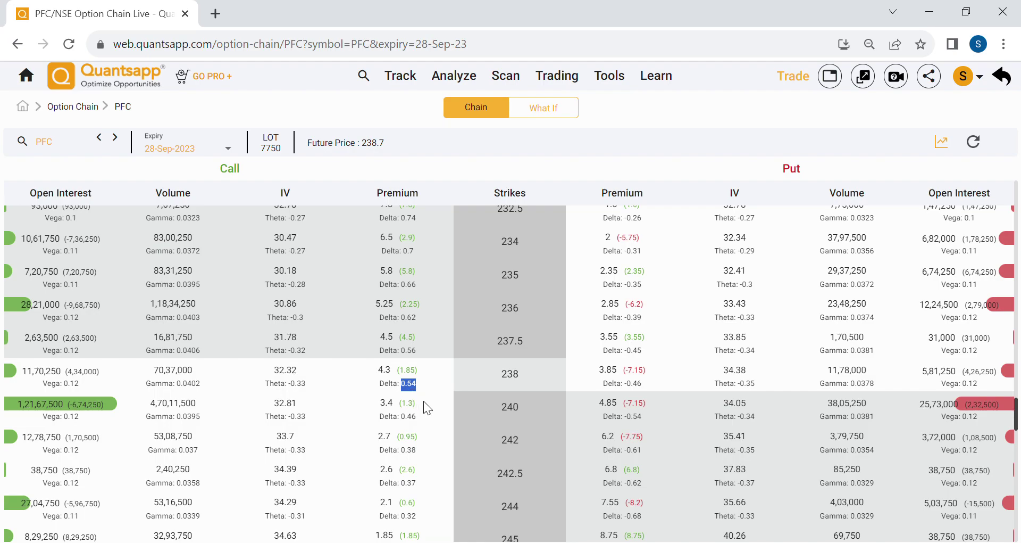
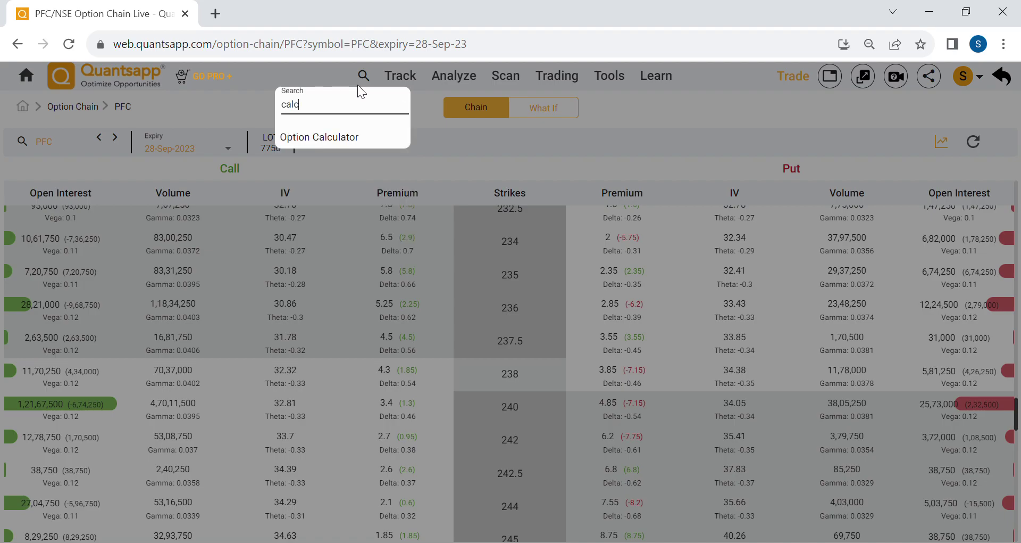
Open the Option Calculator and calculate the NIFTY option prices and Greeks with a volatility of 10%.
{"action": "left_click", "coordinate": [330, 137]}
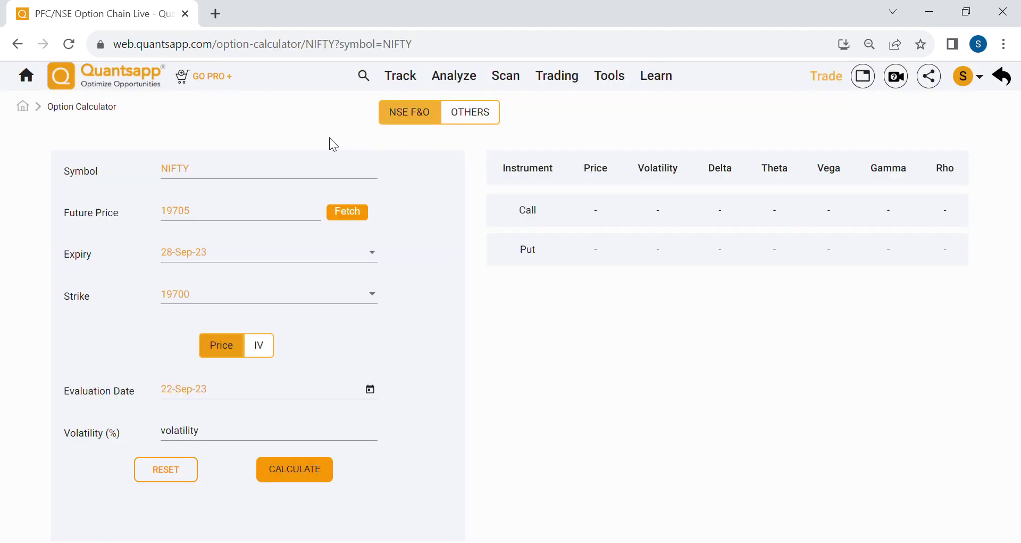
{"action": "left_click", "coordinate": [211, 438]}
{"action": "type", "text": "10"}
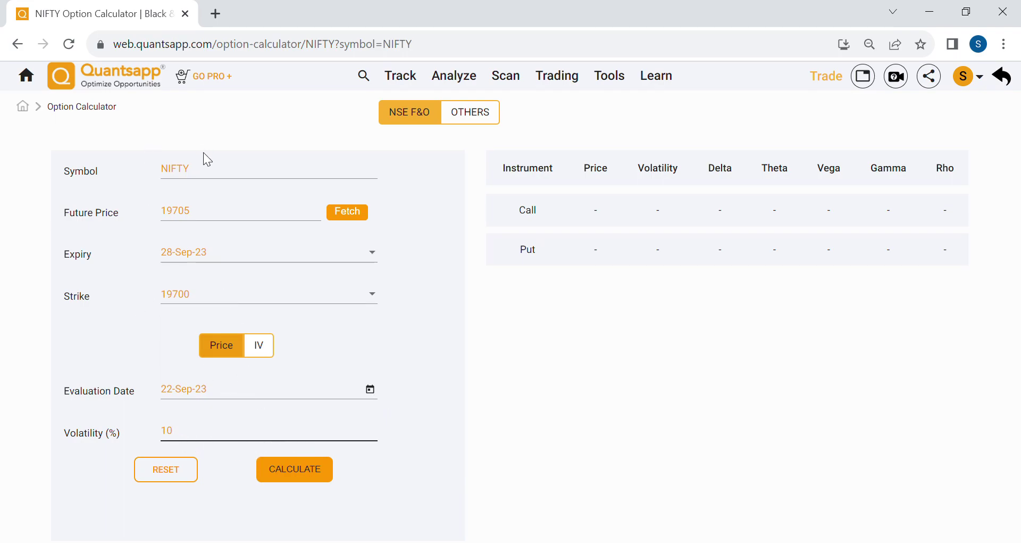
{"action": "left_click", "coordinate": [313, 487]}
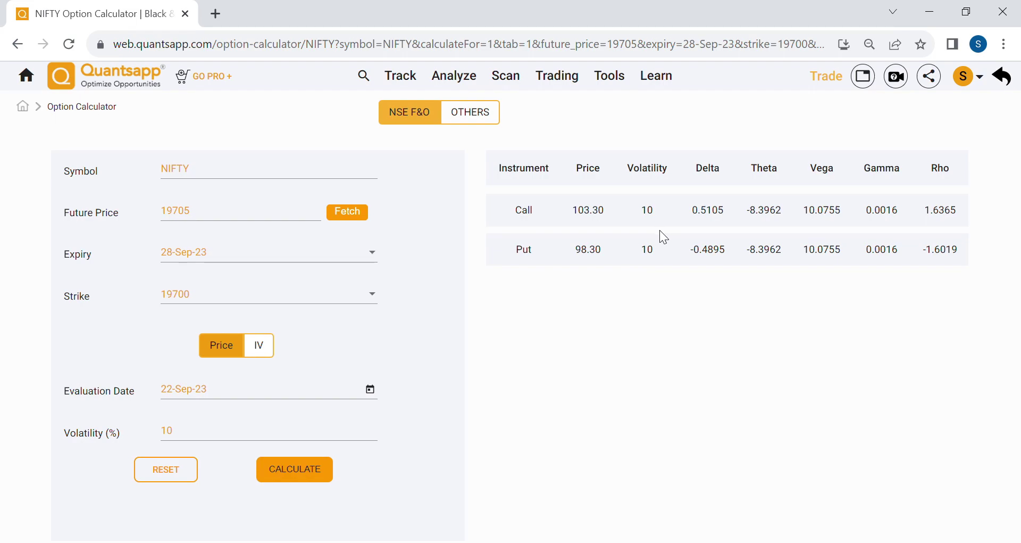
Examine the calculated call and put prices and their Deltas against the future price.
{"action": "double_click", "coordinate": [589, 222]}
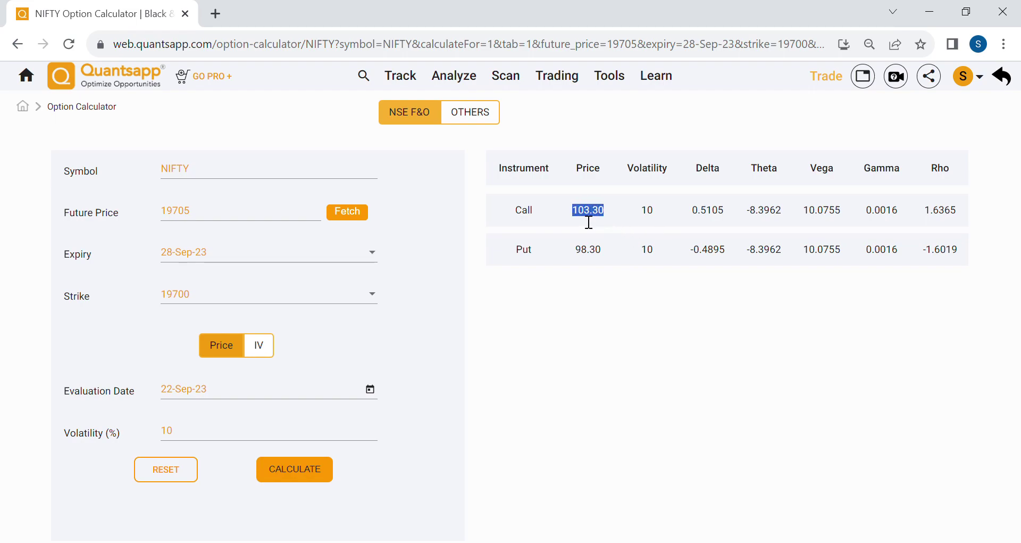
{"action": "left_click", "coordinate": [587, 222]}
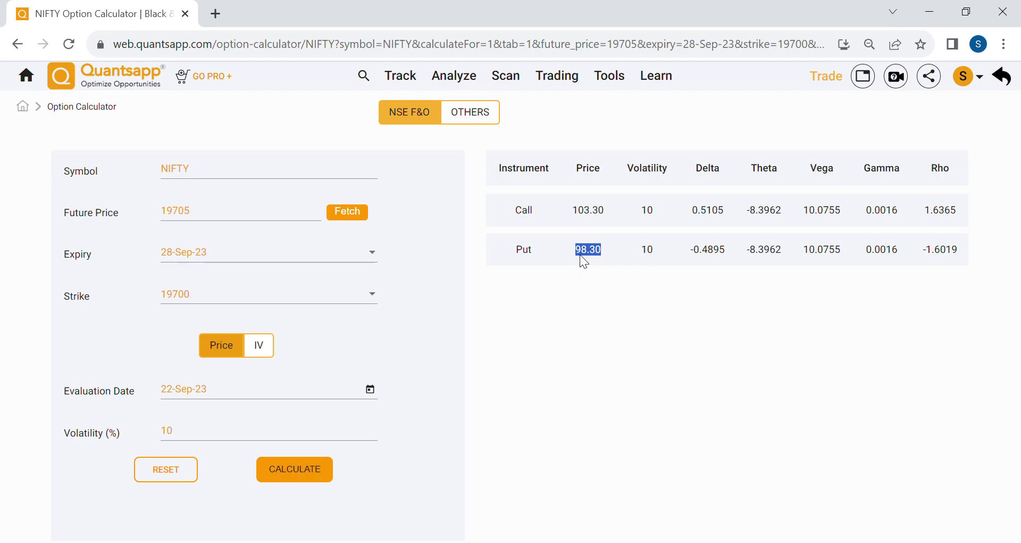
{"action": "left_click", "coordinate": [730, 215]}
{"action": "triple_click", "coordinate": [719, 256]}
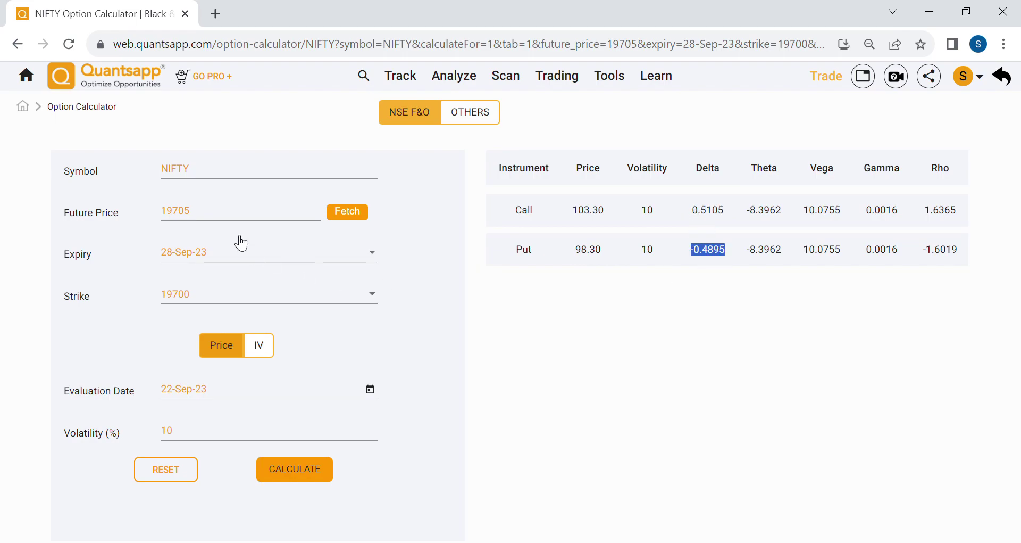
{"action": "left_click", "coordinate": [198, 219]}
{"action": "key", "text": "shift+Left"}
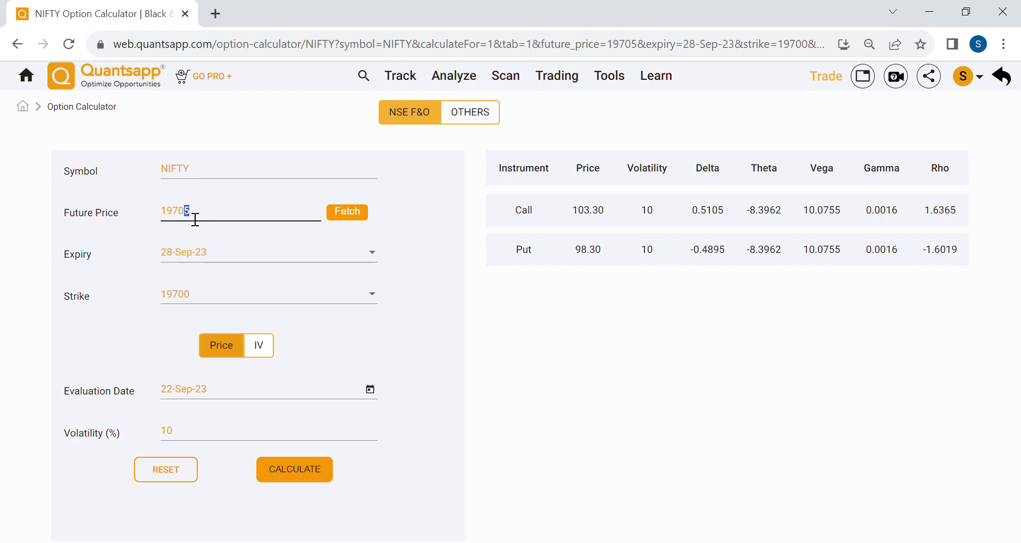
{"action": "double_click", "coordinate": [588, 221]}
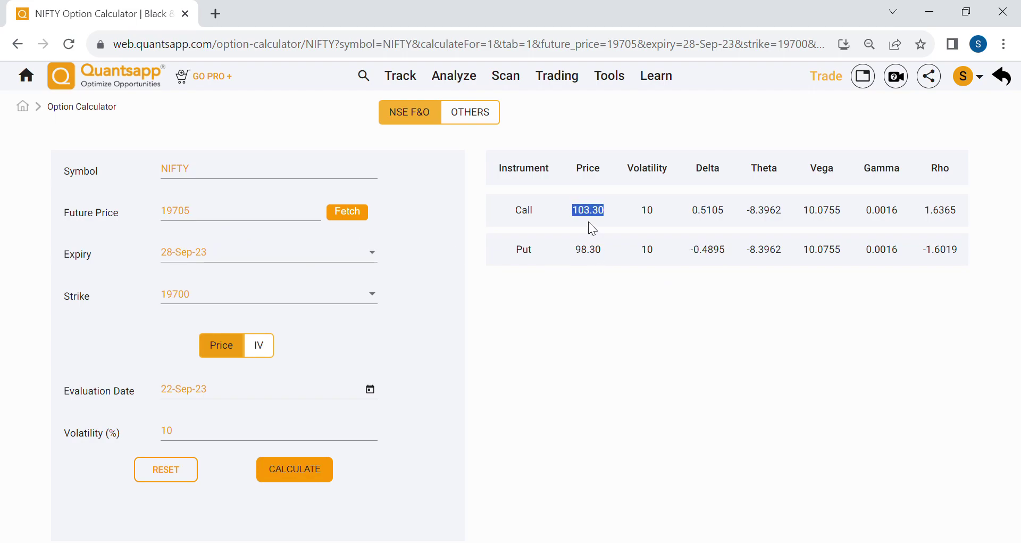
{"action": "double_click", "coordinate": [599, 261]}
Set the future price to 19706, recalculate, and check the new option prices and put Delta.
{"action": "left_click", "coordinate": [206, 218]}
{"action": "key", "text": "BackSpace"}
{"action": "type", "text": "6"}
{"action": "left_click", "coordinate": [296, 469]}
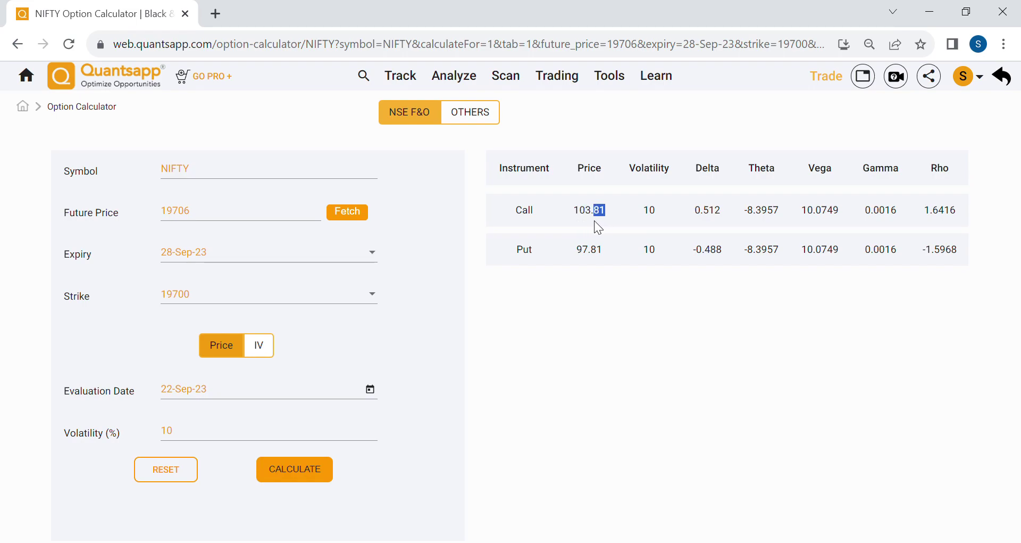
{"action": "left_click", "coordinate": [601, 264]}
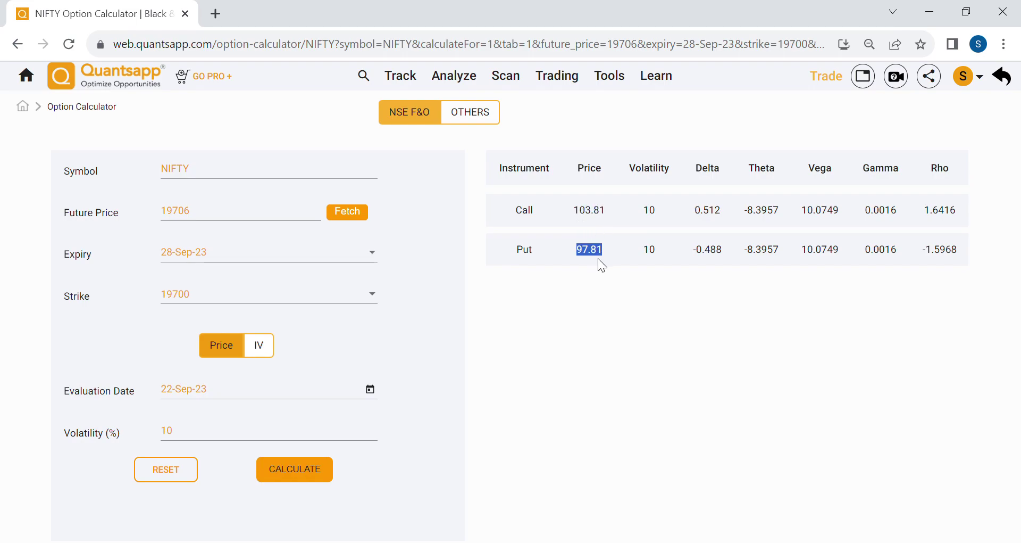
{"action": "left_click_drag", "start_coordinate": [726, 247], "coordinate": [692, 248]}
{"action": "left_click", "coordinate": [677, 321]}
Check the call's Theta, then recalculate with the evaluation date set to 23-Sep-23.
{"action": "double_click", "coordinate": [774, 219]}
{"action": "left_click", "coordinate": [370, 389]}
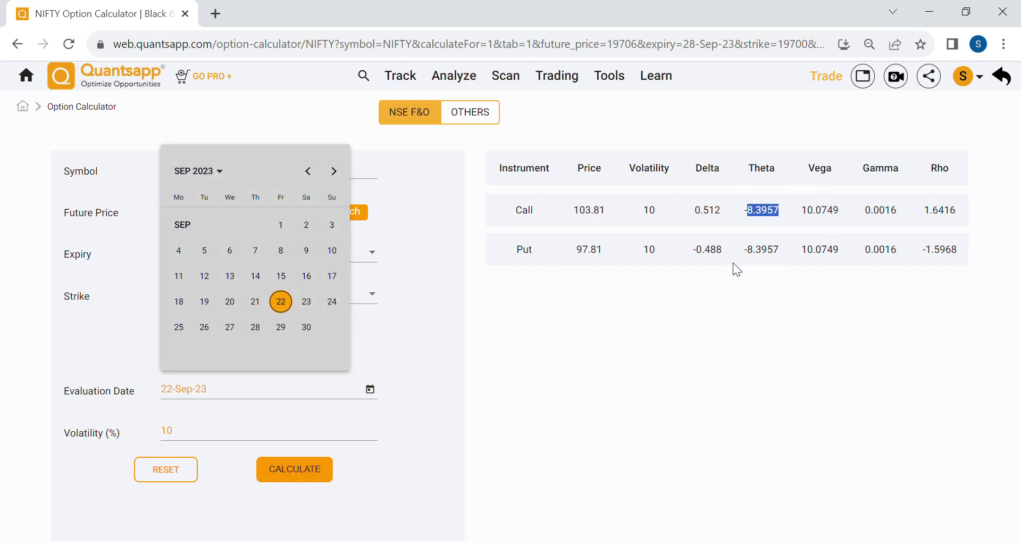
{"action": "left_click", "coordinate": [307, 301]}
{"action": "left_click", "coordinate": [304, 470]}
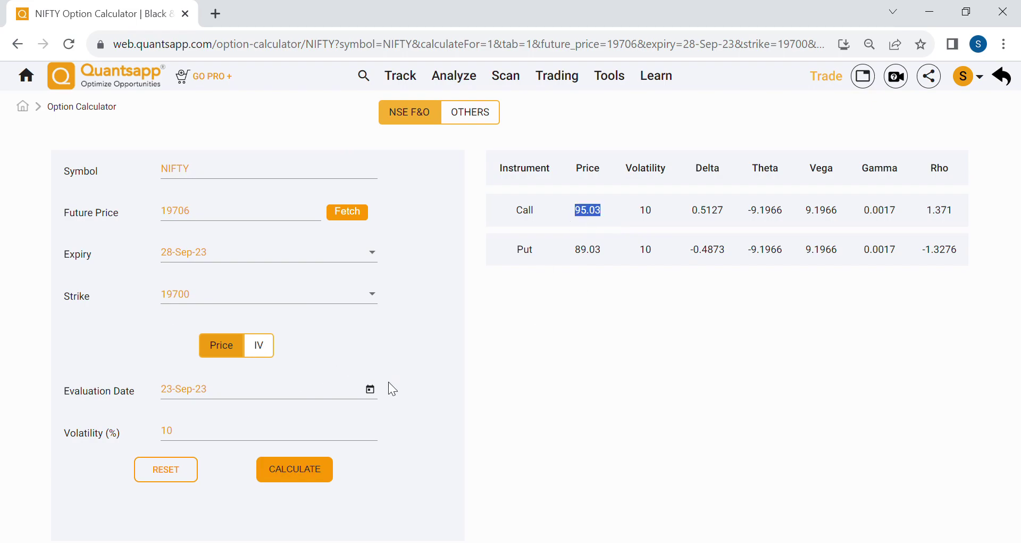
Review the call and put prices for the new evaluation date, along with the call's Vega and the volatility.
{"action": "left_click", "coordinate": [371, 388]}
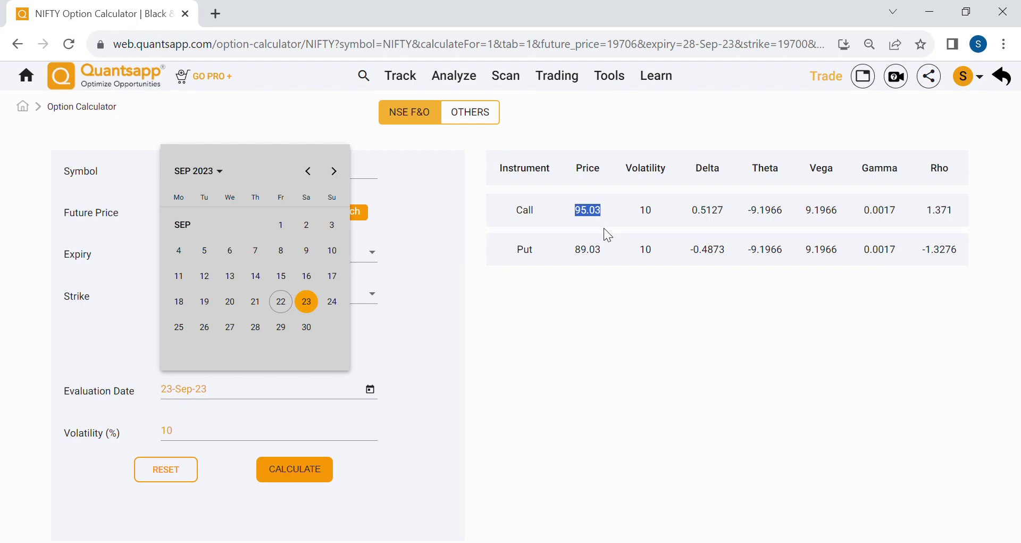
{"action": "left_click", "coordinate": [636, 244]}
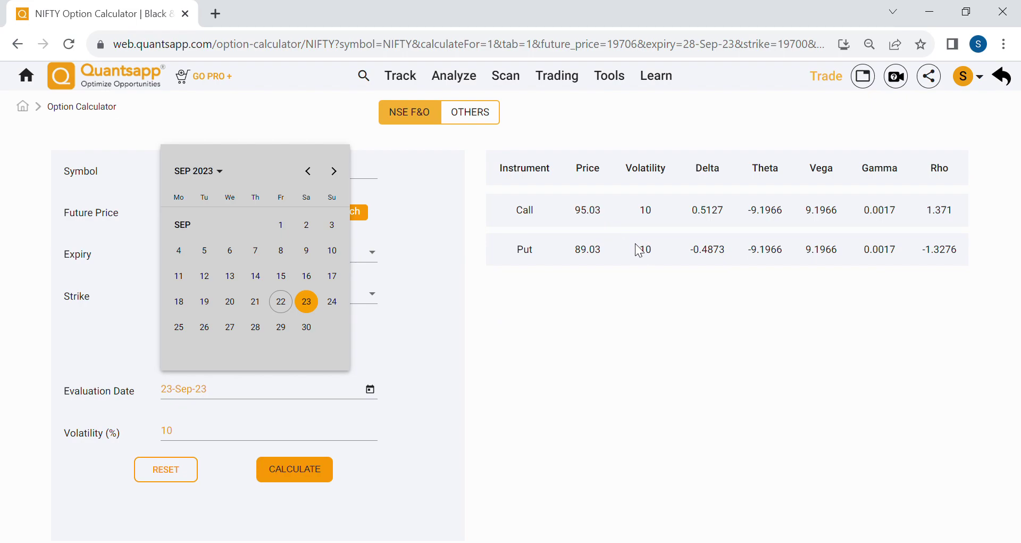
{"action": "left_click_drag", "start_coordinate": [614, 220], "coordinate": [577, 220]}
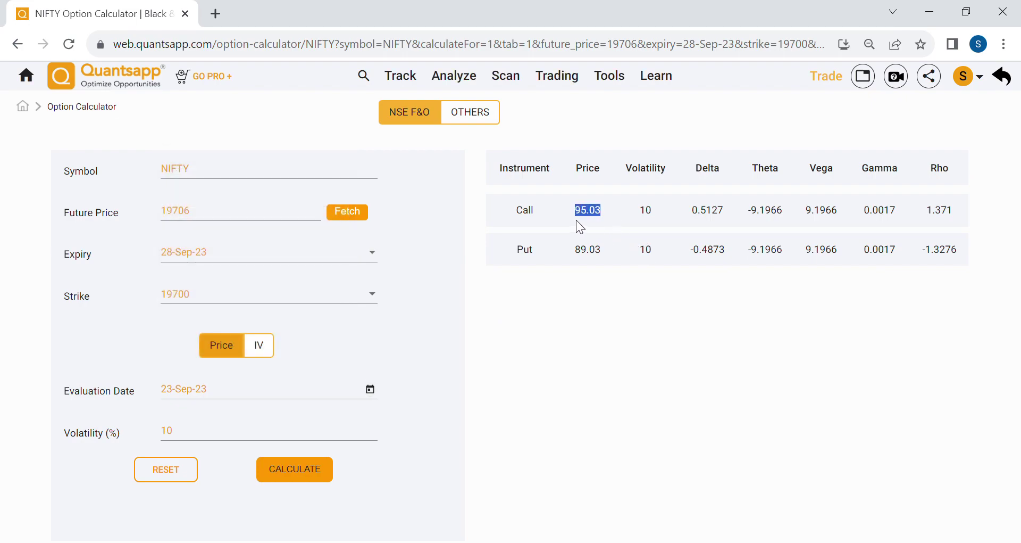
{"action": "left_click", "coordinate": [610, 255]}
{"action": "double_click", "coordinate": [831, 217]}
{"action": "left_click_drag", "start_coordinate": [196, 433], "coordinate": [138, 436]}
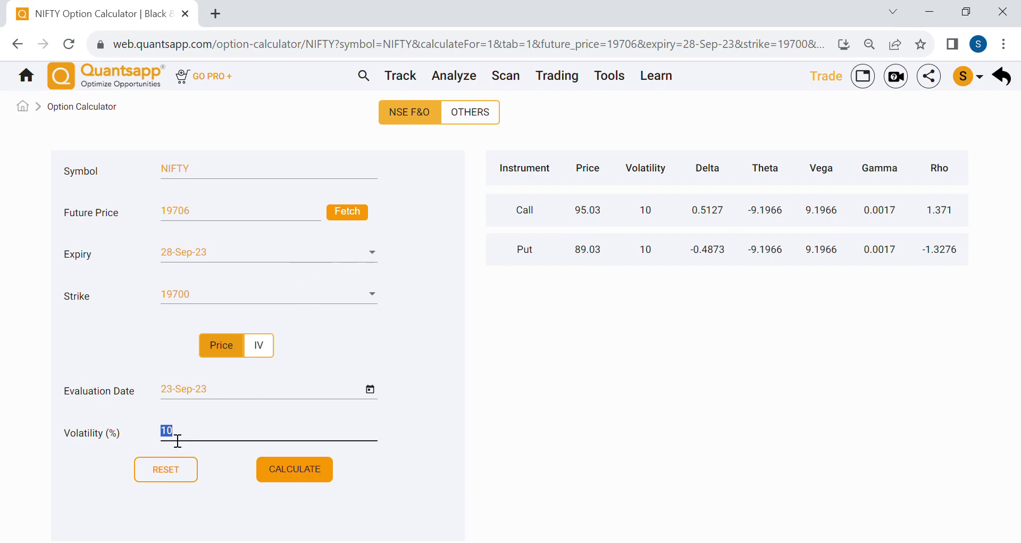
{"action": "left_click_drag", "start_coordinate": [571, 209], "coordinate": [611, 210]}
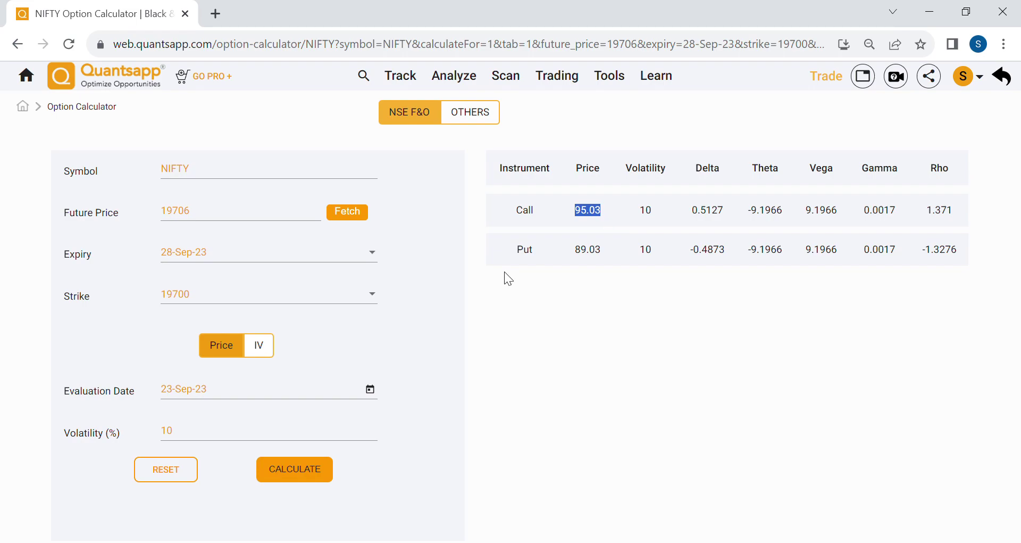
Set the volatility to 11%, recalculate, and check the new call and put prices.
{"action": "left_click", "coordinate": [204, 431]}
{"action": "key", "text": "BackSpace"}
{"action": "type", "text": "1"}
{"action": "left_click", "coordinate": [337, 467]}
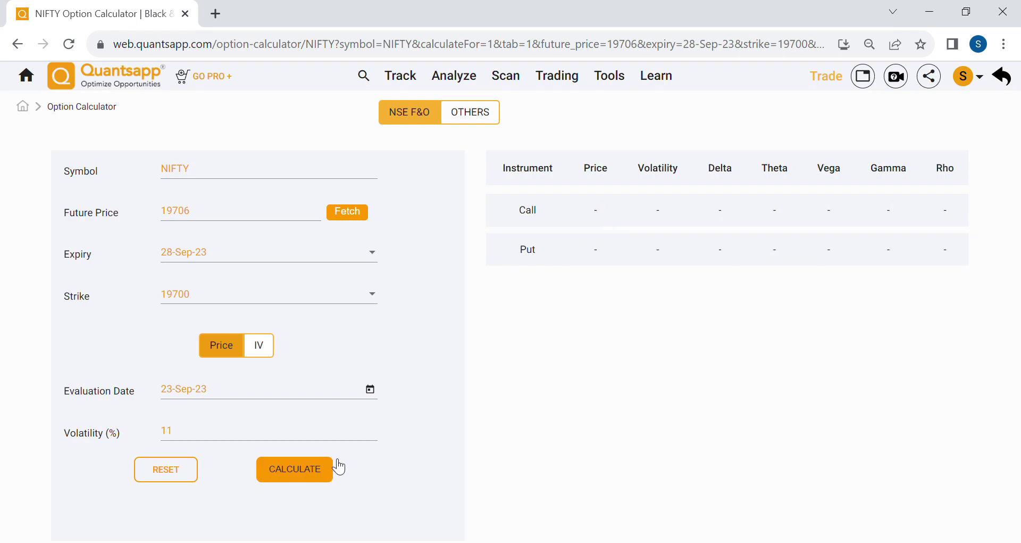
{"action": "double_click", "coordinate": [608, 220]}
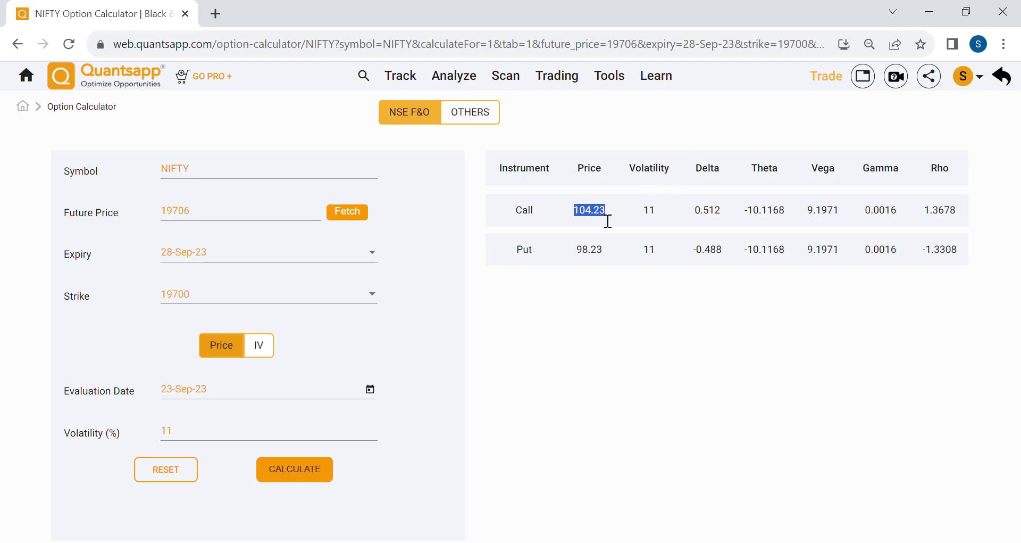
{"action": "double_click", "coordinate": [597, 249]}
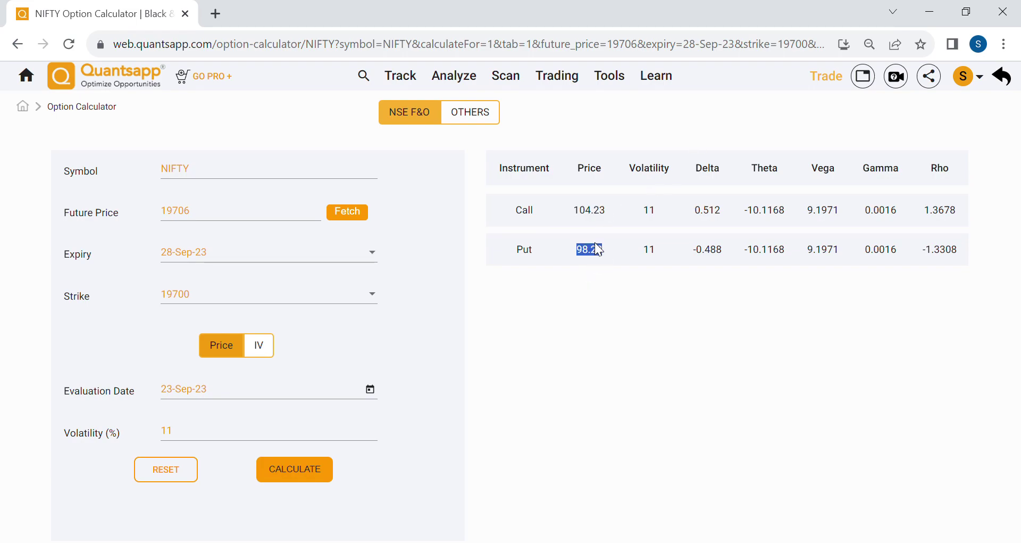
Set the volatility to 12%, recalculate, and check the call price.
{"action": "left_click", "coordinate": [238, 435]}
{"action": "key", "text": "BackSpace"}
{"action": "type", "text": "2"}
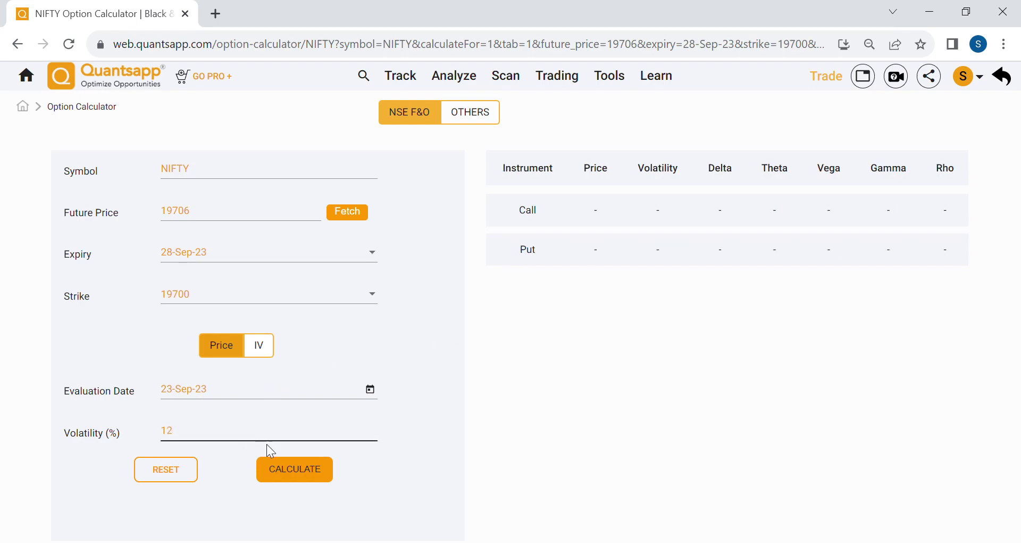
{"action": "left_click", "coordinate": [301, 476]}
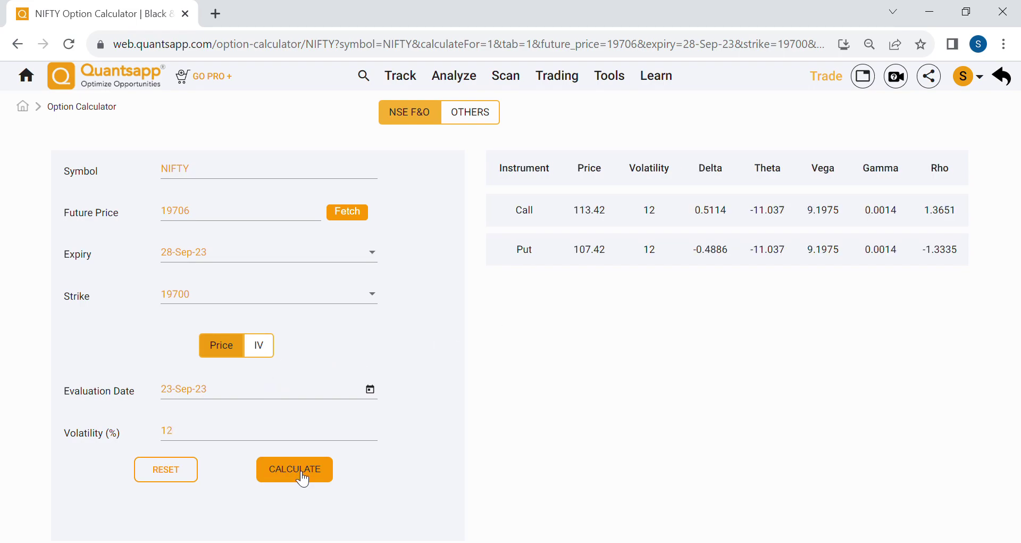
{"action": "left_click", "coordinate": [589, 219]}
Return to the home page, search for "archi" and open Options Architect.
{"action": "left_click", "coordinate": [25, 80]}
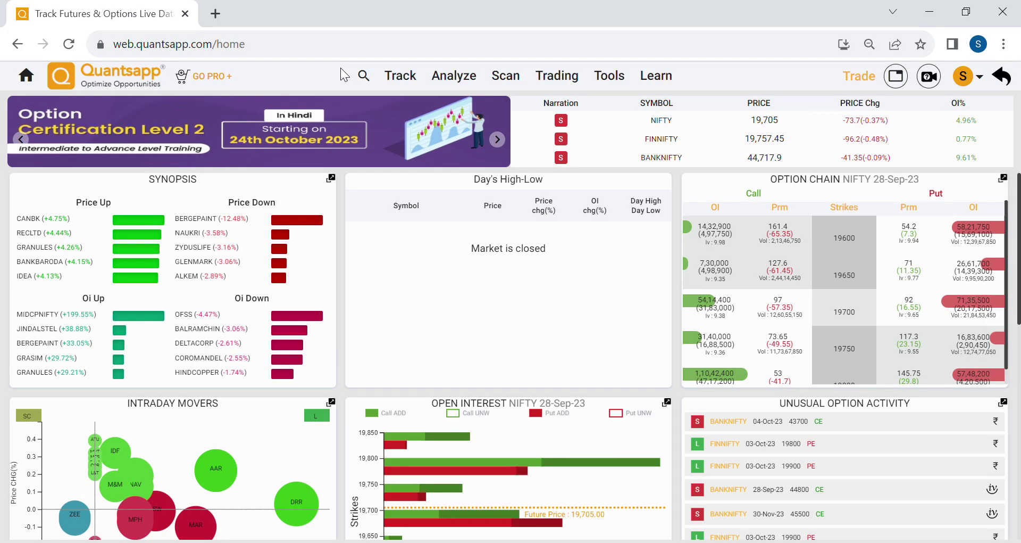
{"action": "left_click", "coordinate": [367, 77]}
{"action": "type", "text": "archi"}
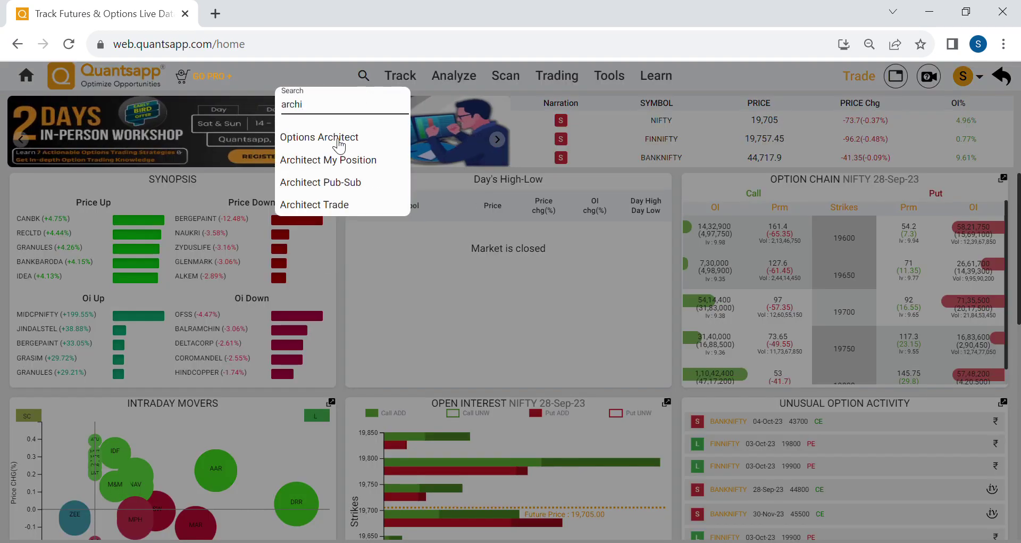
{"action": "left_click", "coordinate": [336, 139]}
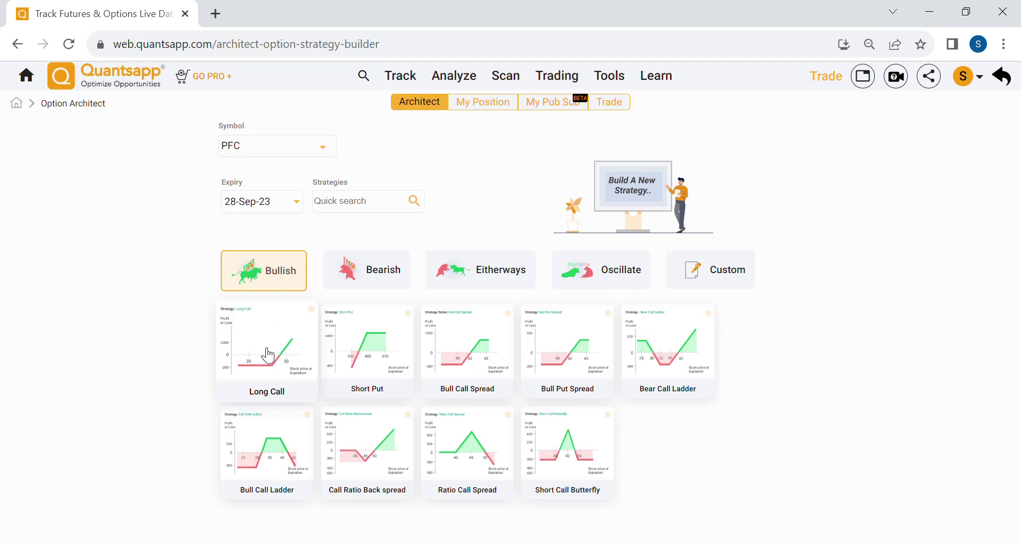
Set the strategy builder's symbol to NIFTY and load the bullish Long Call strategy.
{"action": "left_click", "coordinate": [254, 144]}
{"action": "type", "text": "NIFTY"}
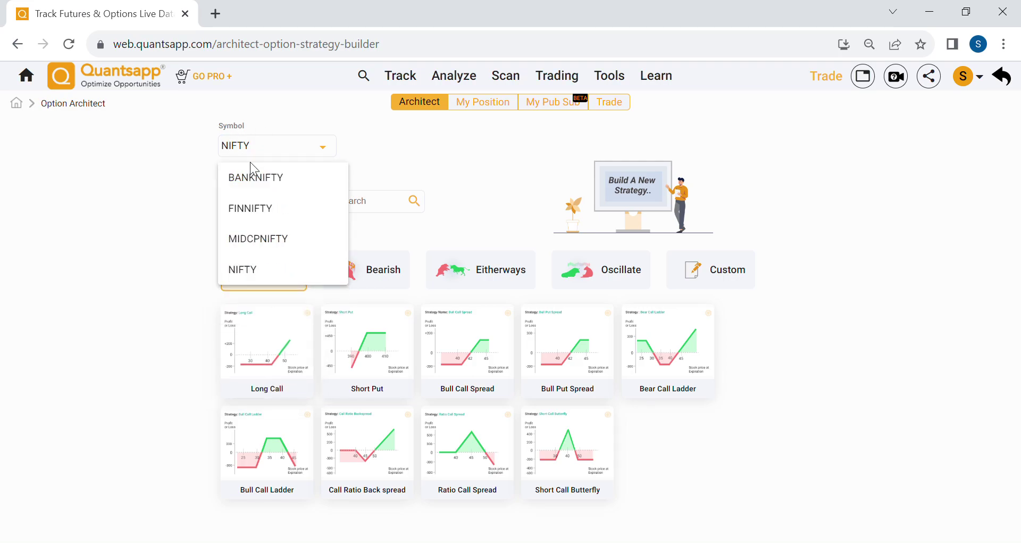
{"action": "left_click", "coordinate": [263, 270]}
{"action": "left_click", "coordinate": [264, 352]}
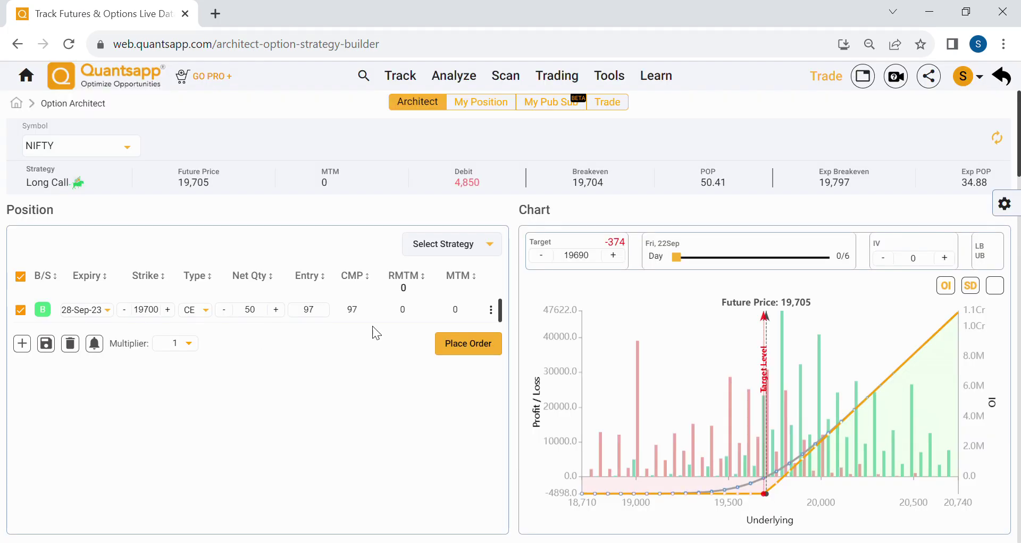
Hide the open interest bars on the payoff chart and check the long call's total Theta in the Greeks table.
{"action": "left_click", "coordinate": [948, 286]}
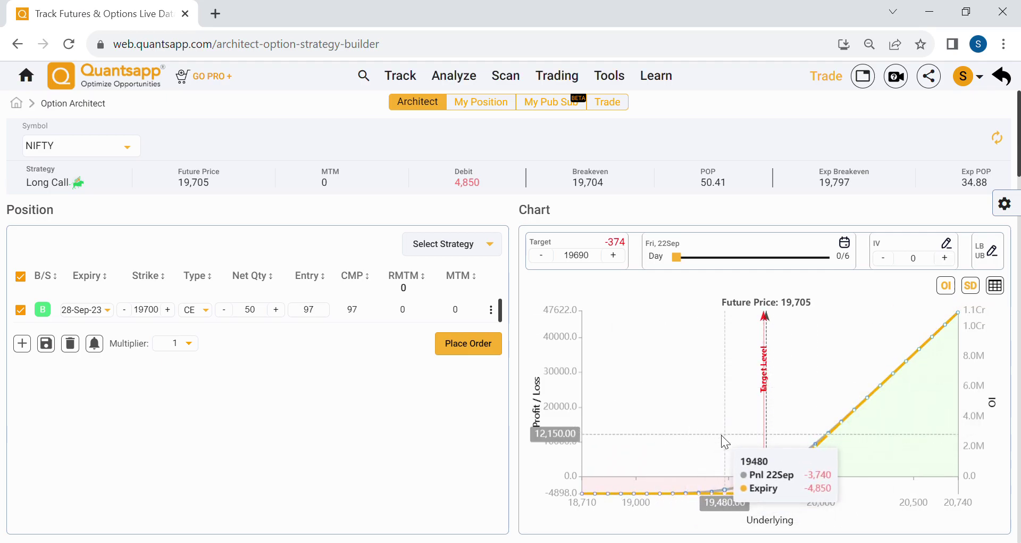
{"action": "scroll", "coordinate": [446, 424], "scroll_direction": "down", "scroll_amount": 2}
{"action": "scroll", "coordinate": [409, 477], "scroll_direction": "down", "scroll_amount": 1}
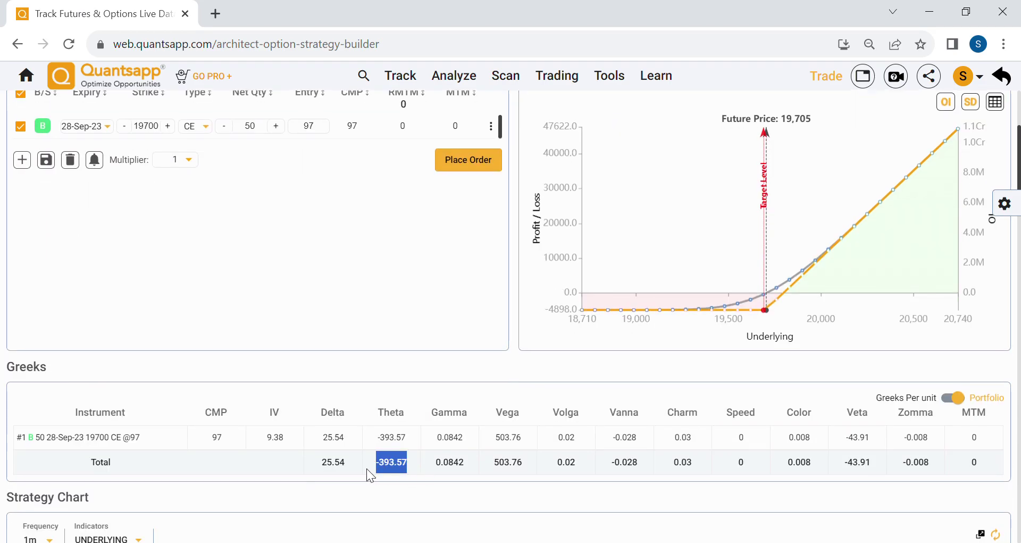
Add a second call leg with a 19900 strike and switch it to Sell to form a bull call spread.
{"action": "scroll", "coordinate": [95, 210], "scroll_direction": "up", "scroll_amount": 2}
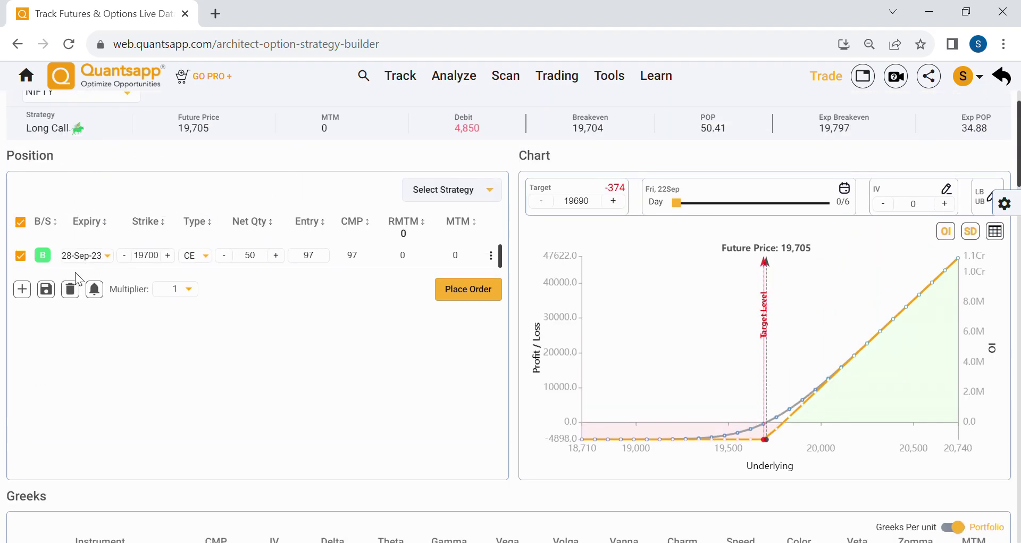
{"action": "left_click", "coordinate": [22, 289]}
{"action": "left_click", "coordinate": [168, 275]}
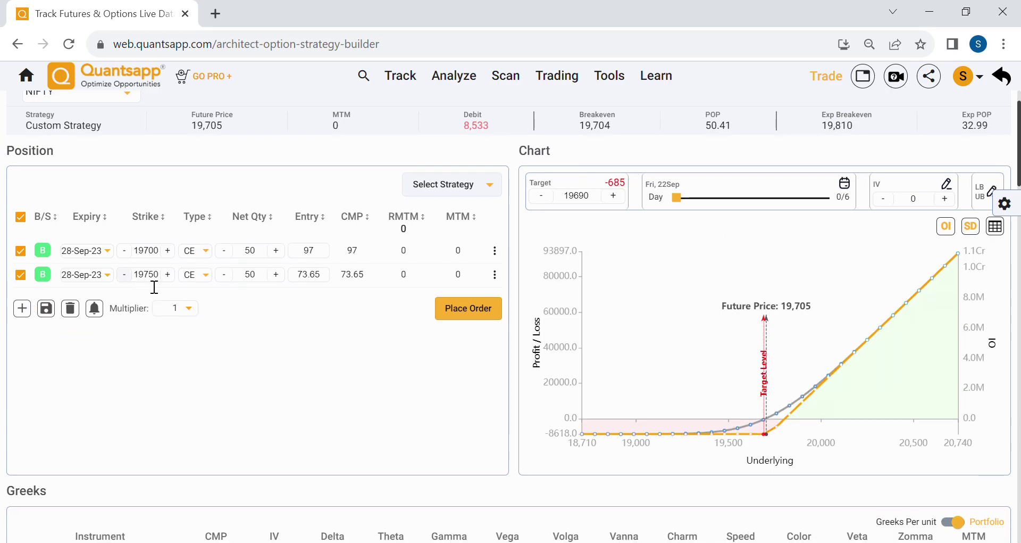
{"action": "left_click", "coordinate": [168, 275]}
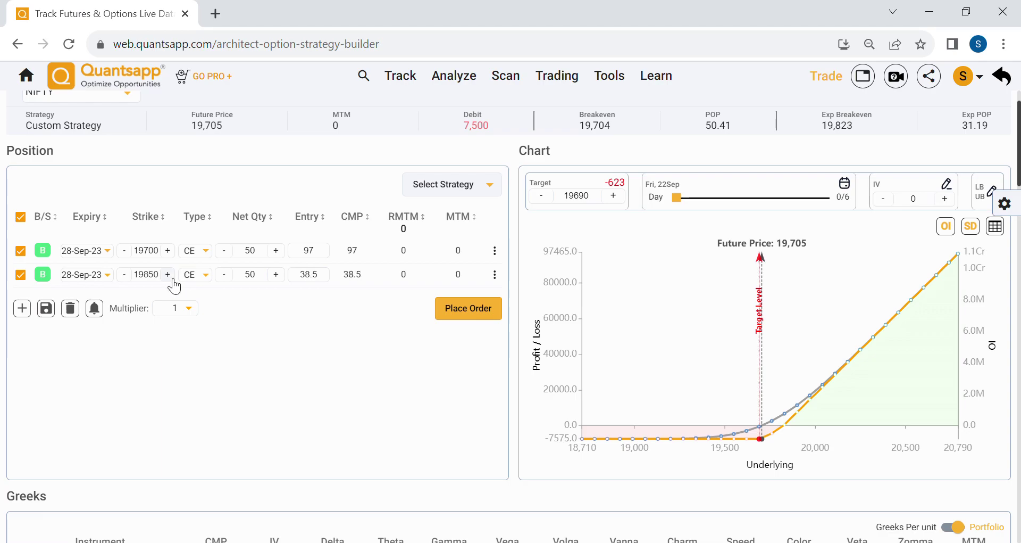
{"action": "left_click", "coordinate": [167, 275]}
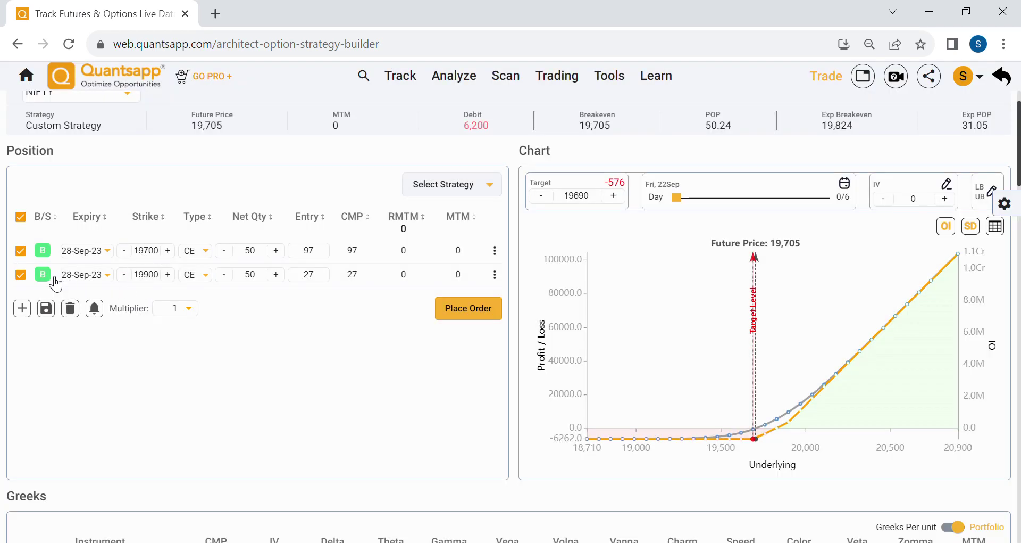
{"action": "left_click", "coordinate": [43, 274]}
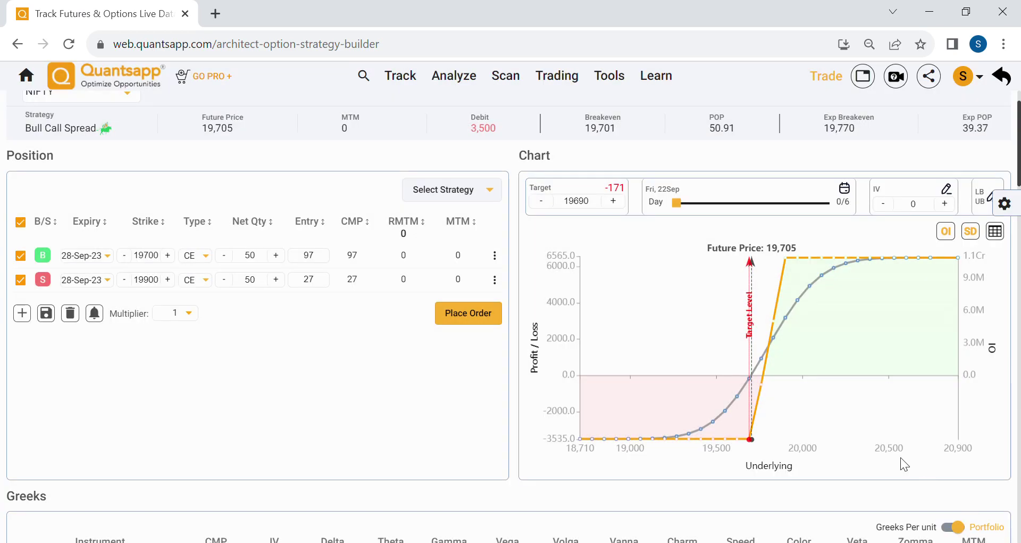
Examine the bull call spread's total Theta and total Vega in the Greeks table.
{"action": "scroll", "coordinate": [363, 423], "scroll_direction": "down", "scroll_amount": 10}
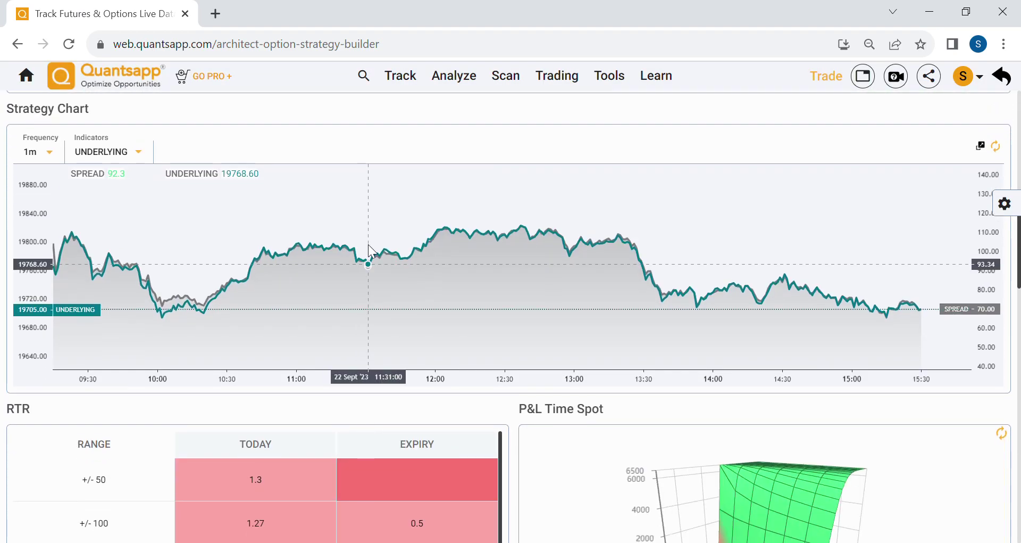
{"action": "scroll", "coordinate": [408, 149], "scroll_direction": "up", "scroll_amount": 4}
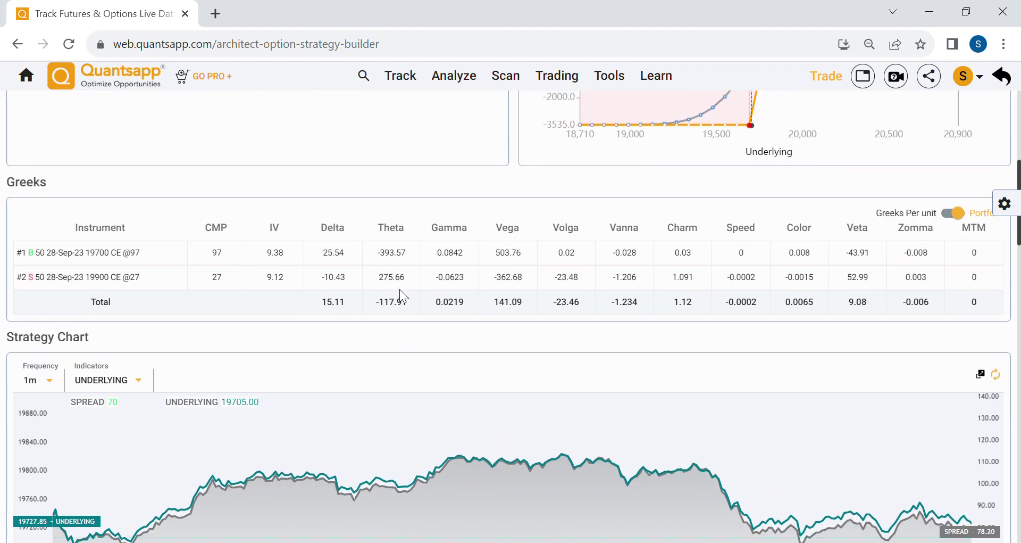
{"action": "left_click_drag", "start_coordinate": [411, 308], "coordinate": [364, 307]}
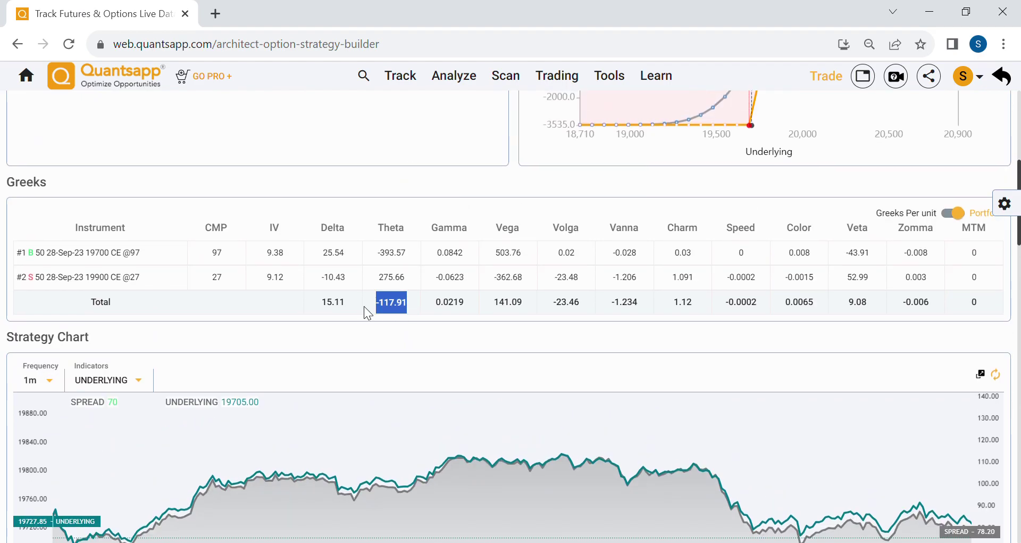
{"action": "left_click_drag", "start_coordinate": [525, 305], "coordinate": [507, 314]}
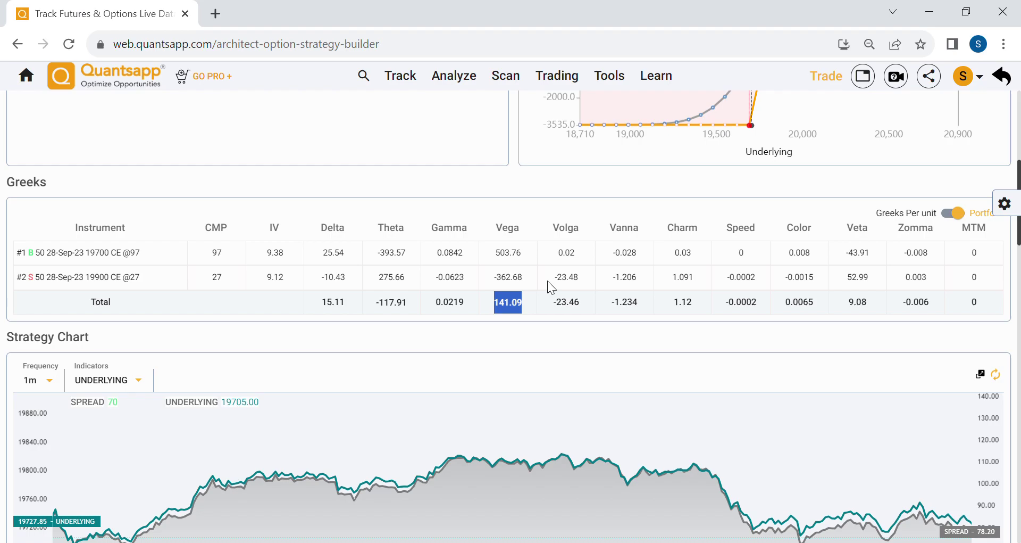
{"action": "scroll", "coordinate": [582, 267], "scroll_direction": "up", "scroll_amount": 7}
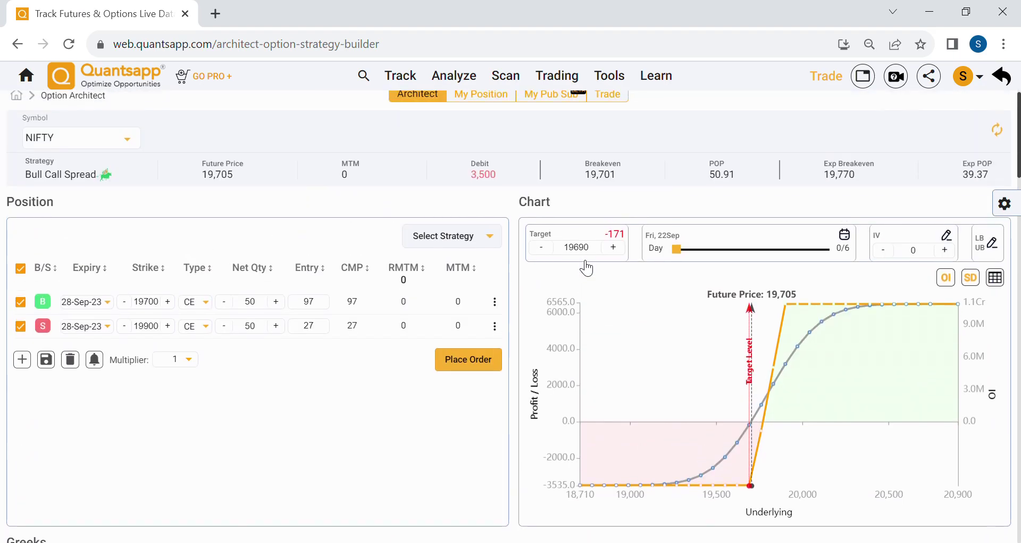
{"action": "scroll", "coordinate": [658, 308], "scroll_direction": "down", "scroll_amount": 6}
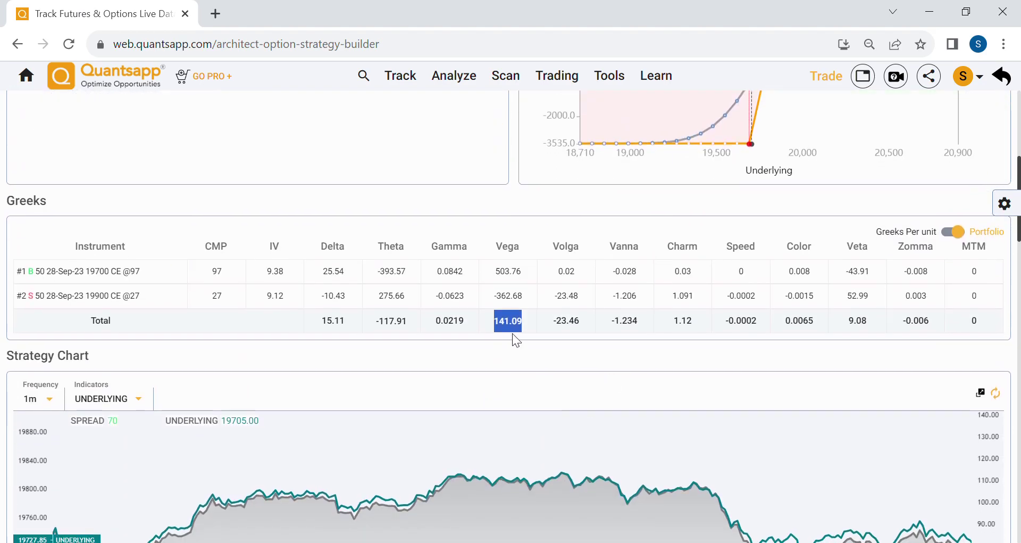
{"action": "left_click", "coordinate": [512, 333]}
{"action": "left_click", "coordinate": [513, 333]}
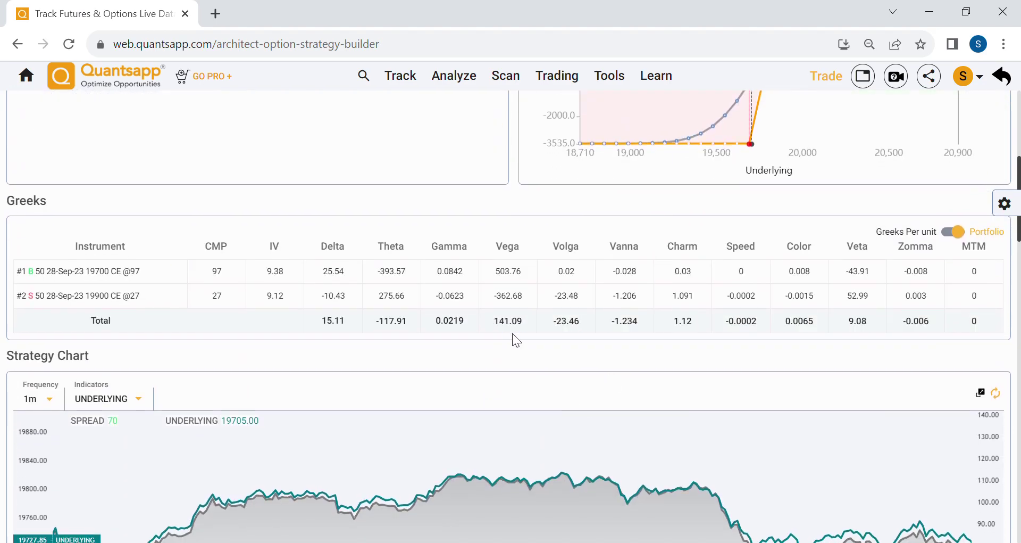
Compare the Greeks of the sold 19900 call with the Theta and Vega of the bought 19700 call.
{"action": "scroll", "coordinate": [512, 333], "scroll_direction": "up", "scroll_amount": 4}
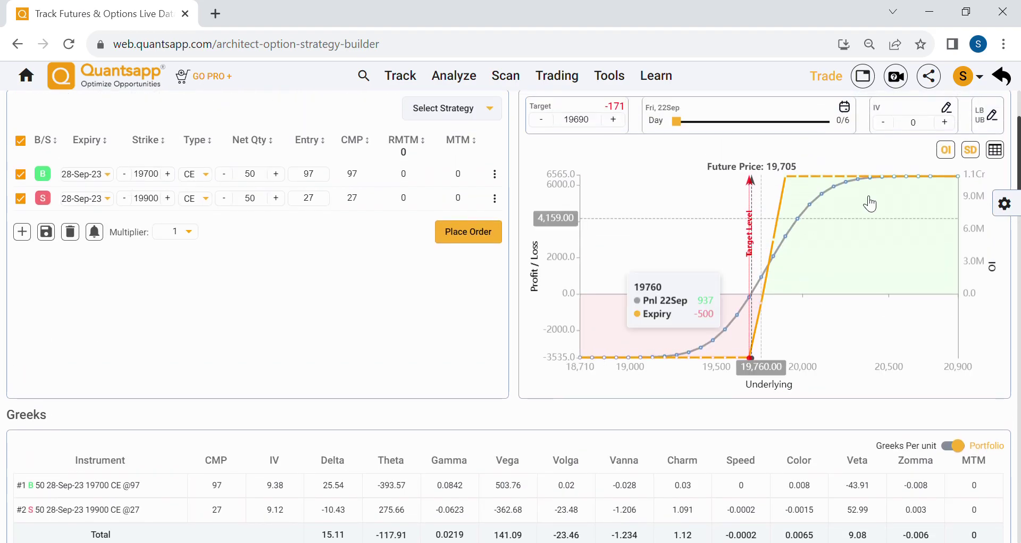
{"action": "scroll", "coordinate": [390, 456], "scroll_direction": "down", "scroll_amount": 3}
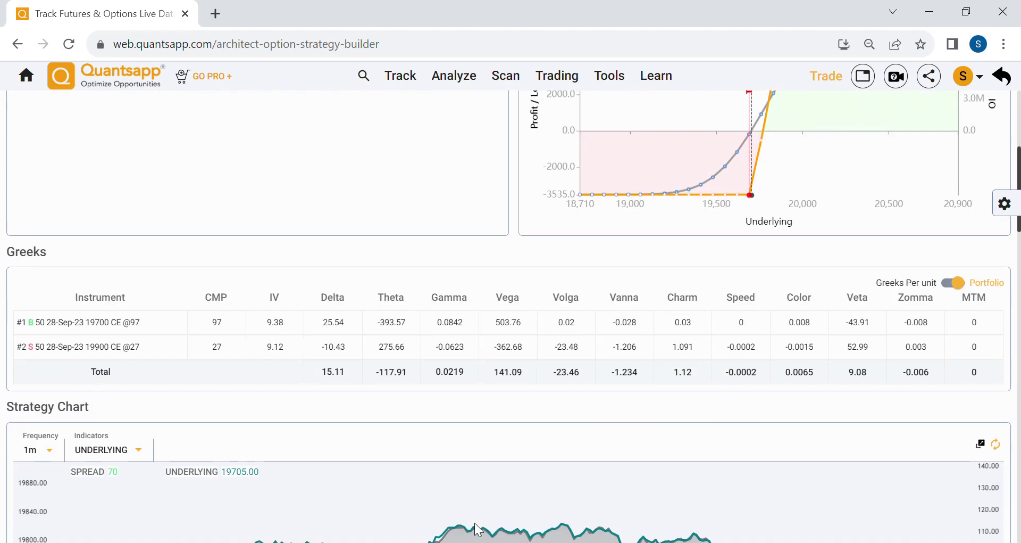
{"action": "left_click_drag", "start_coordinate": [17, 344], "coordinate": [633, 358]}
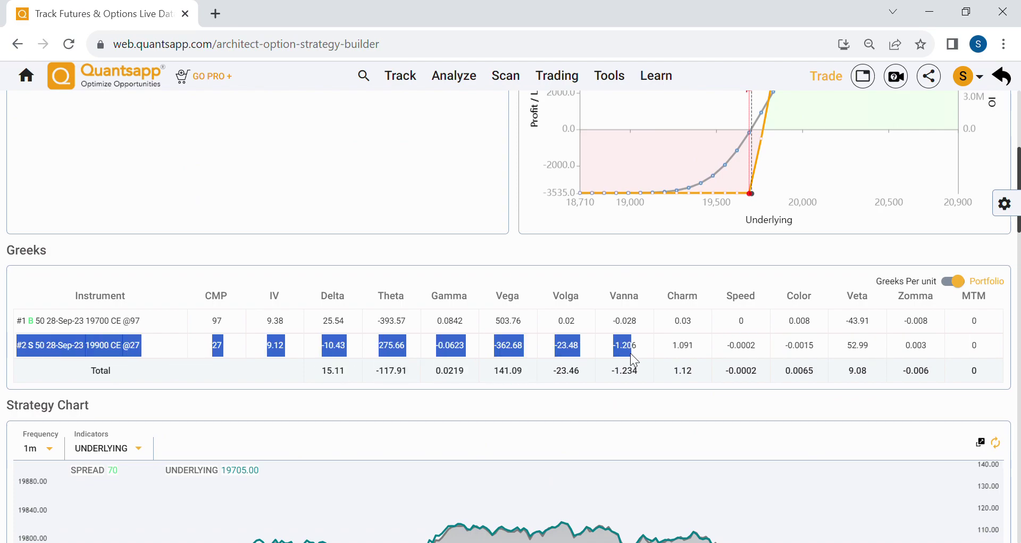
{"action": "left_click", "coordinate": [324, 358]}
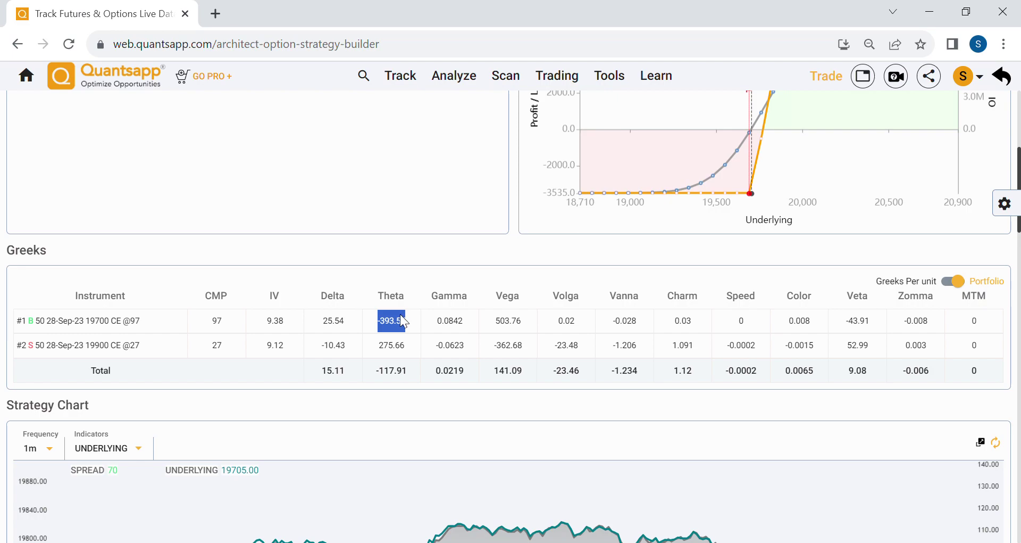
{"action": "left_click_drag", "start_coordinate": [529, 325], "coordinate": [498, 325]}
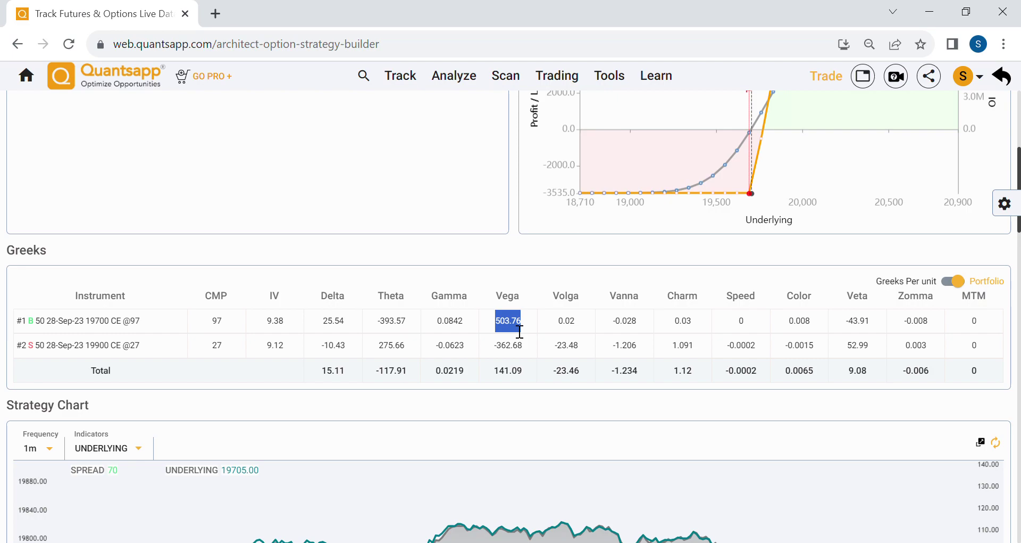
{"action": "double_click", "coordinate": [402, 324]}
{"action": "left_click_drag", "start_coordinate": [520, 319], "coordinate": [492, 325]}
{"action": "scroll", "coordinate": [516, 303], "scroll_direction": "up", "scroll_amount": 5}
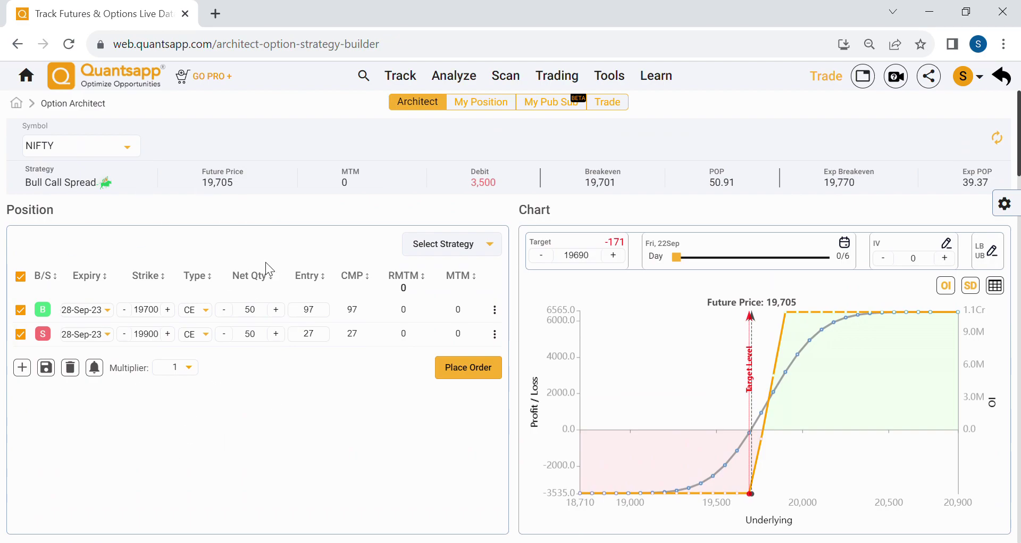
{"action": "scroll", "coordinate": [266, 261], "scroll_direction": "down", "scroll_amount": 6}
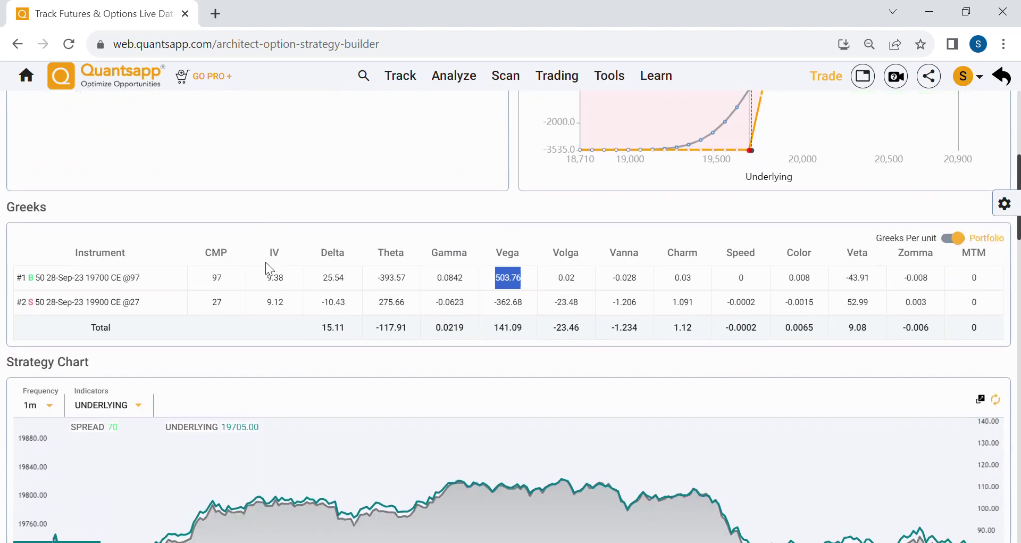
{"action": "scroll", "coordinate": [347, 327], "scroll_direction": "up", "scroll_amount": 3}
{"action": "scroll", "coordinate": [346, 327], "scroll_direction": "down", "scroll_amount": 4}
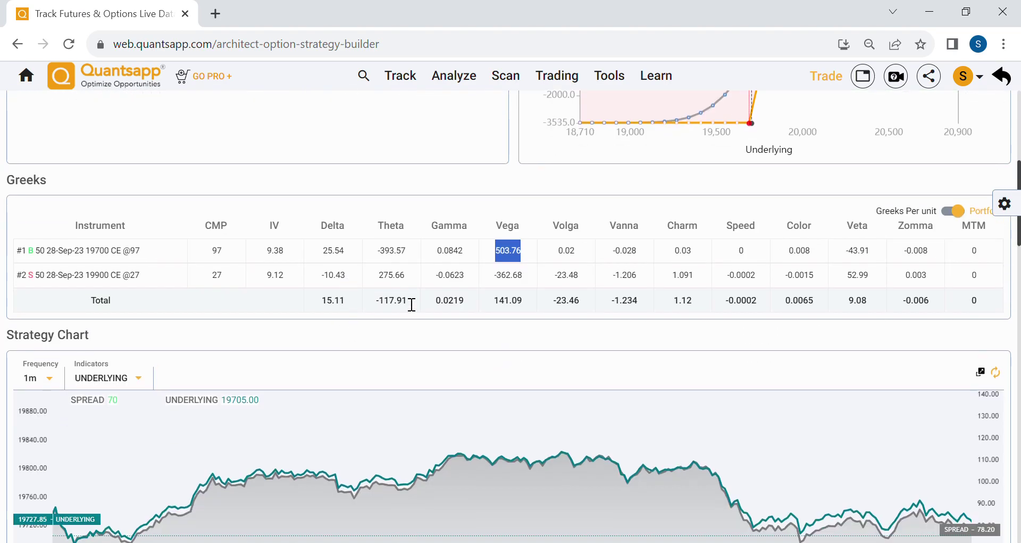
{"action": "scroll", "coordinate": [699, 187], "scroll_direction": "up", "scroll_amount": 2}
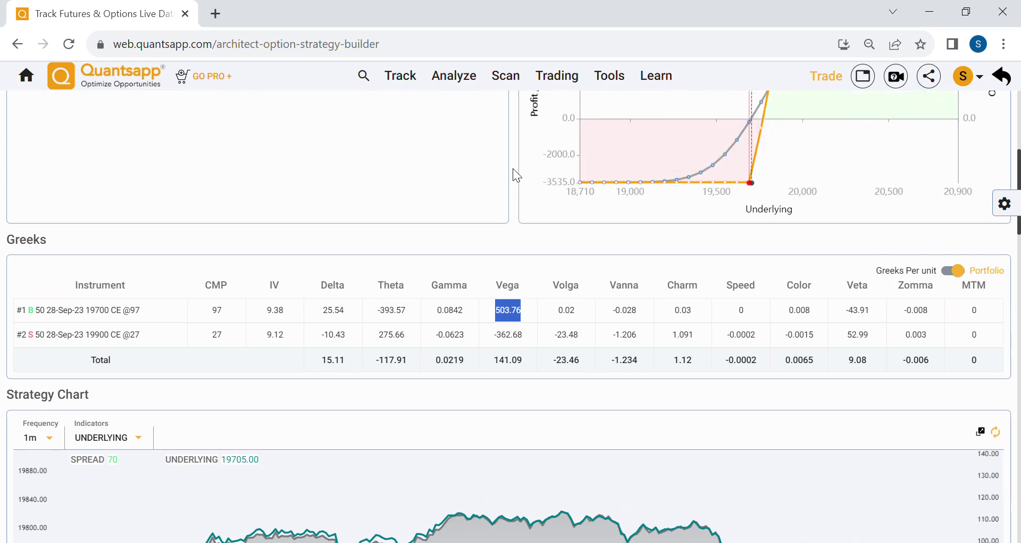
{"action": "scroll", "coordinate": [514, 174], "scroll_direction": "up", "scroll_amount": 6}
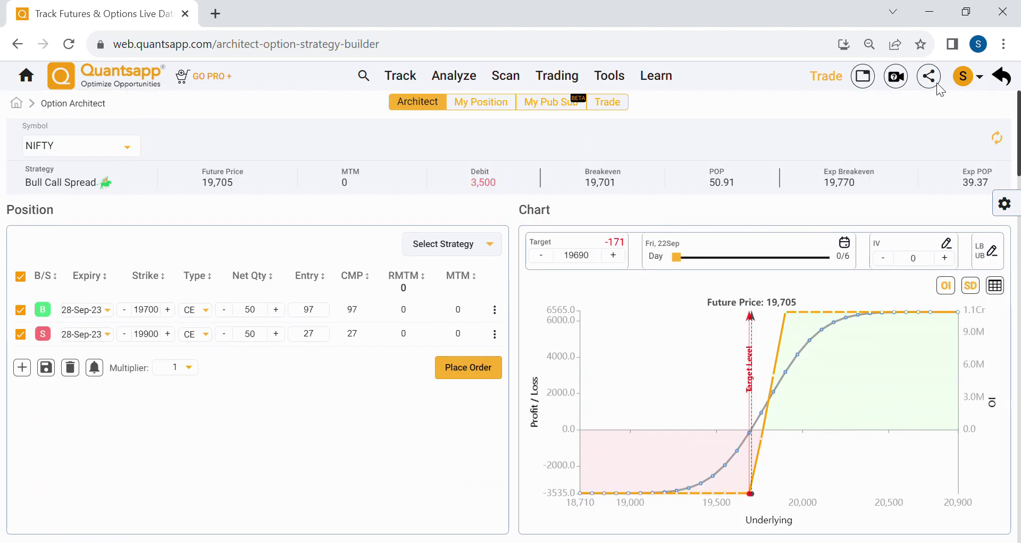